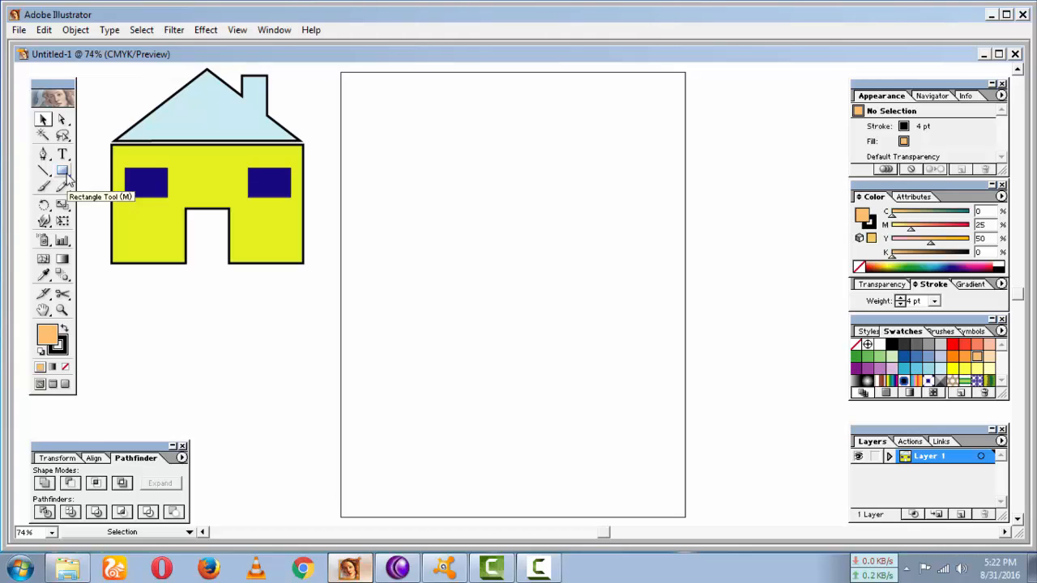
# Step: Draw a wide rectangle for the house wall near the page's upper middle and fill it light green (C 20, M 0, Y 25, K 0)
pyautogui.click(65, 175)
pyautogui.moveTo(422, 179); pyautogui.dragTo(600, 273)
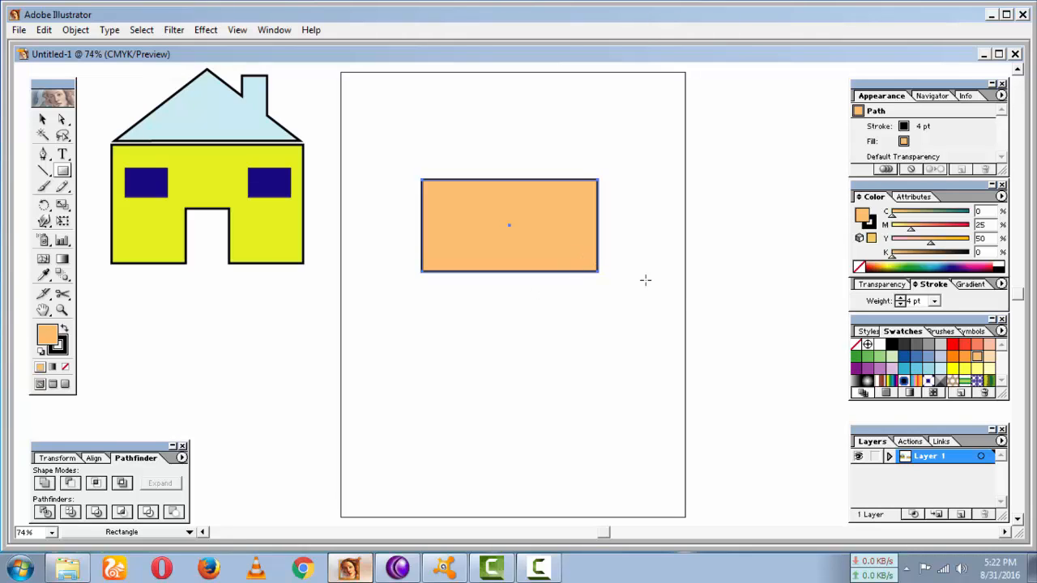
pyautogui.click(963, 359)
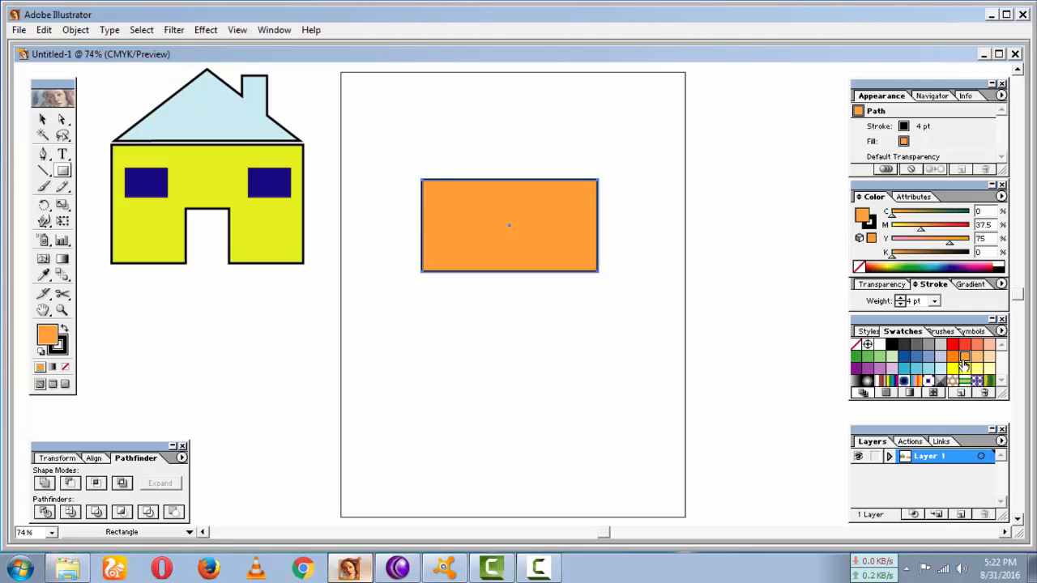
pyautogui.click(892, 357)
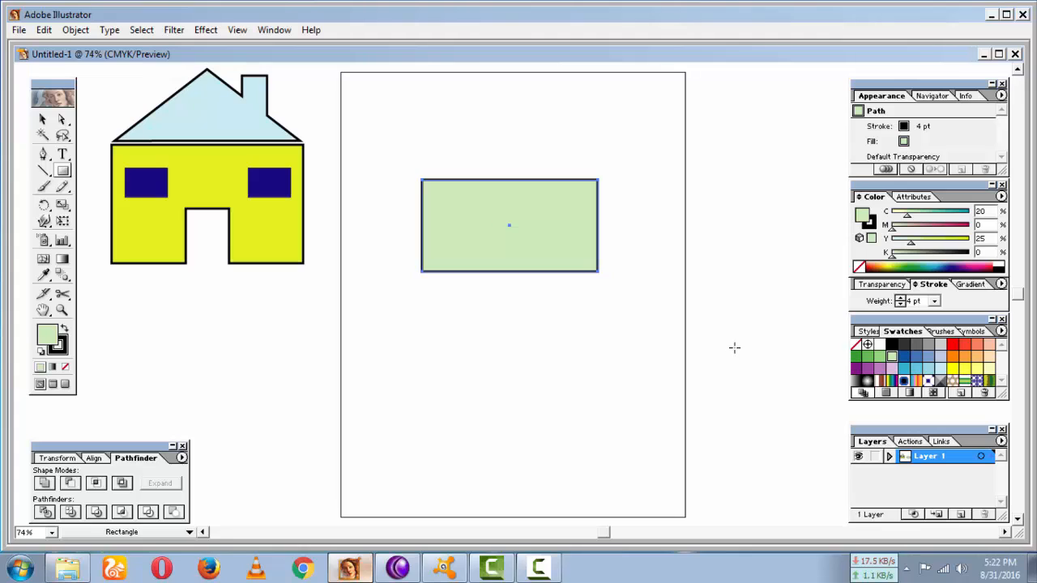
# Step: Enlarge the wall rectangle to about 342 pt wide and move it slightly down and left on the page
pyautogui.click(43, 120)
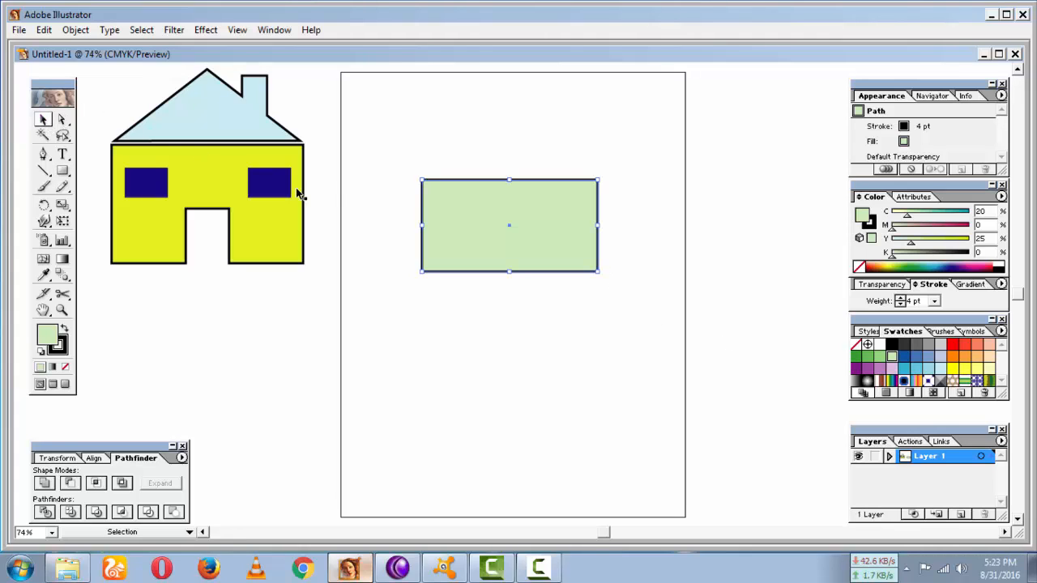
pyautogui.moveTo(598, 272); pyautogui.dragTo(614, 296)
pyautogui.moveTo(514, 206); pyautogui.dragTo(494, 230)
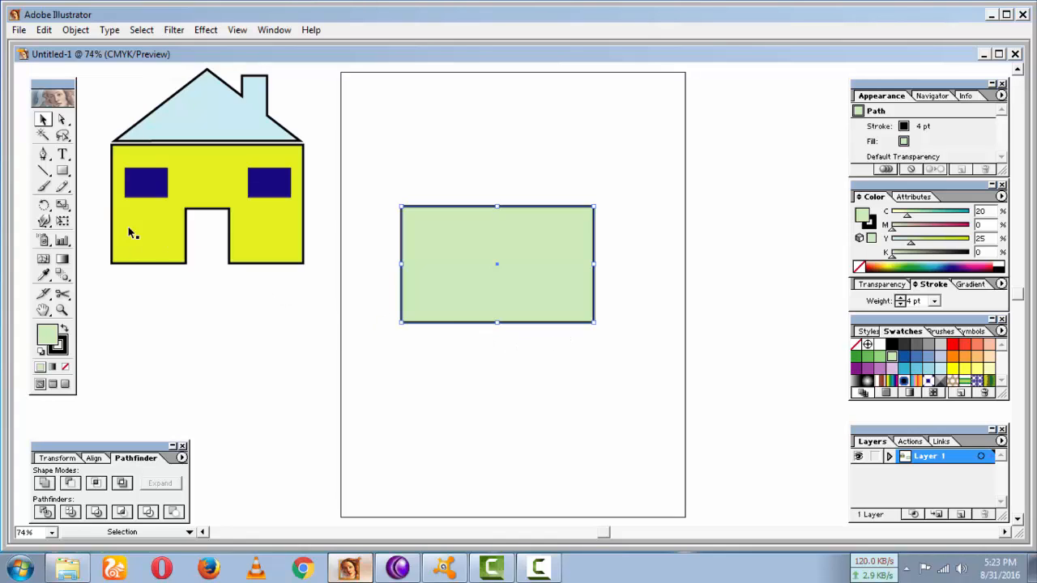
# Step: Draw a smaller upright rectangle for the door and place it overlapping the middle of the wall's lower edge
pyautogui.click(63, 171)
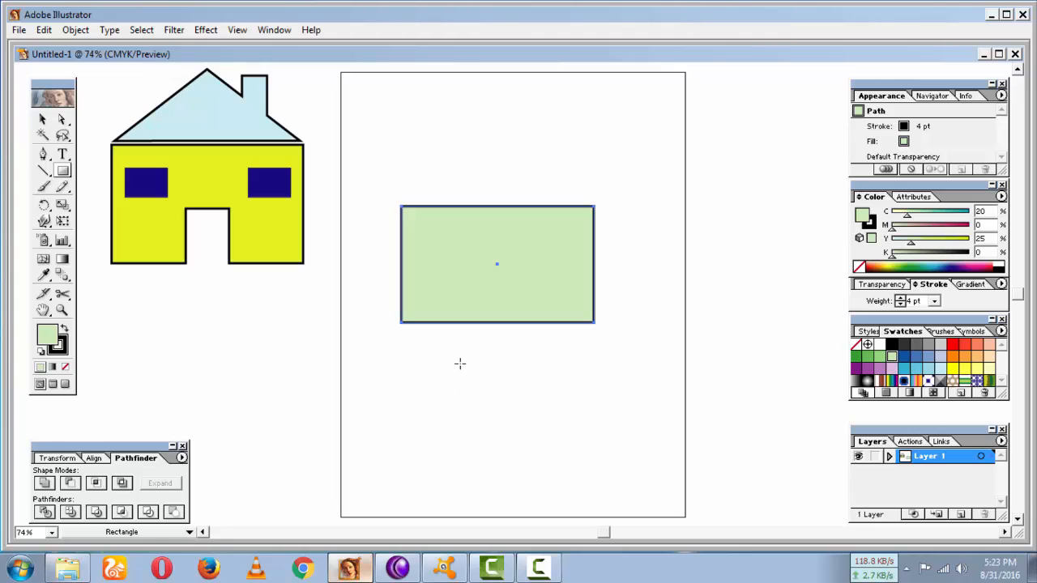
pyautogui.moveTo(459, 363); pyautogui.dragTo(524, 442)
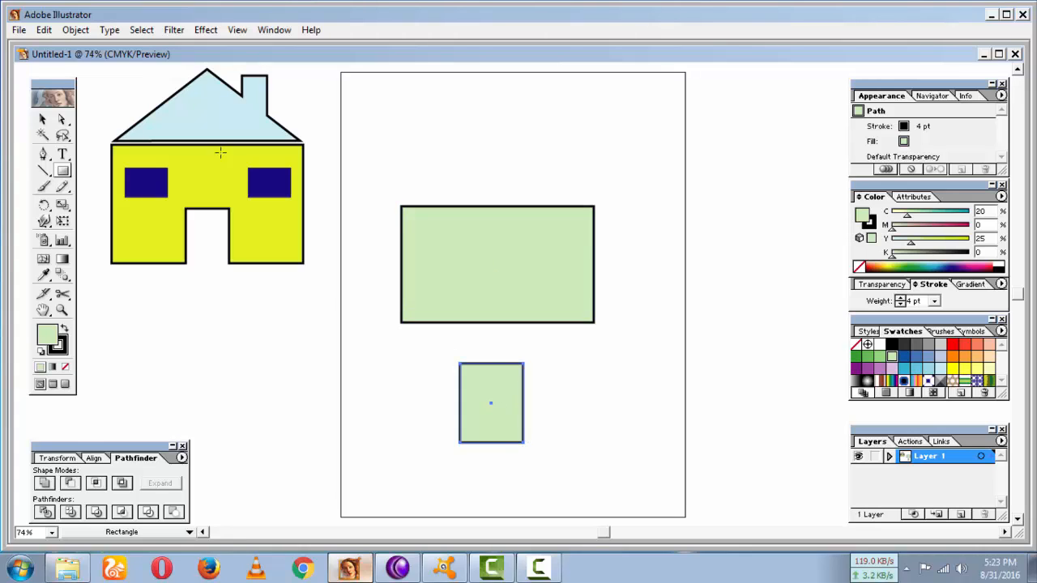
pyautogui.click(44, 120)
pyautogui.moveTo(495, 387); pyautogui.dragTo(498, 298)
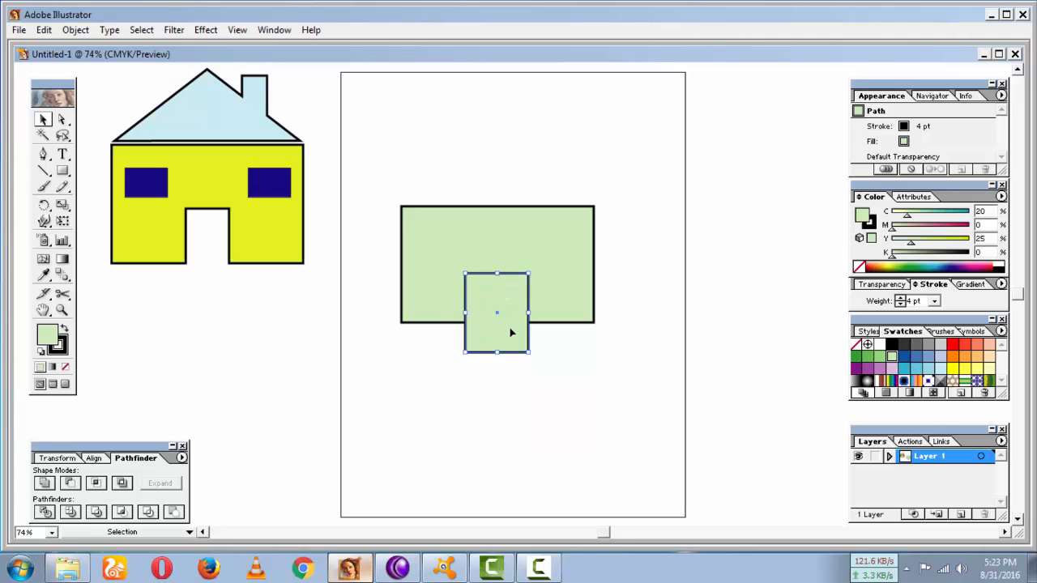
# Step: Align the wall and door rectangles to their horizontal centers and move the pair back onto the page
pyautogui.click(586, 384)
pyautogui.moveTo(404, 163); pyautogui.dragTo(577, 365)
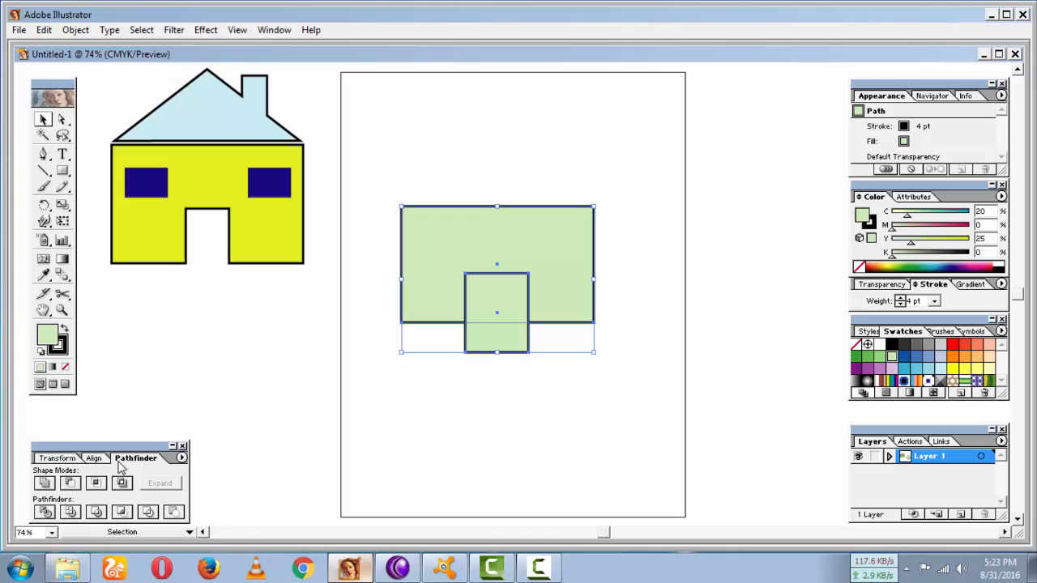
pyautogui.click(72, 459)
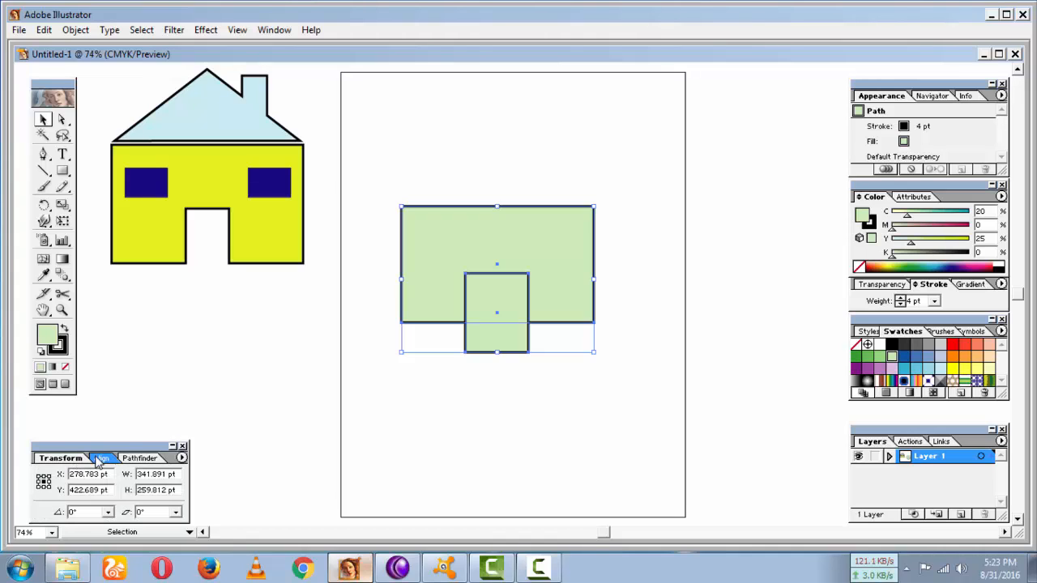
pyautogui.click(95, 459)
pyautogui.click(69, 486)
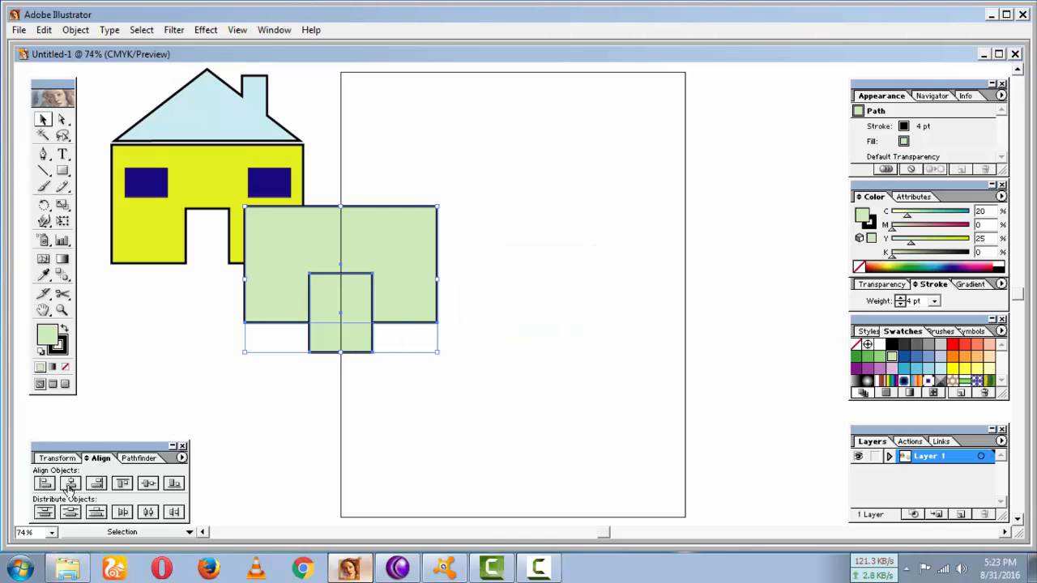
pyautogui.moveTo(387, 259); pyautogui.dragTo(532, 252)
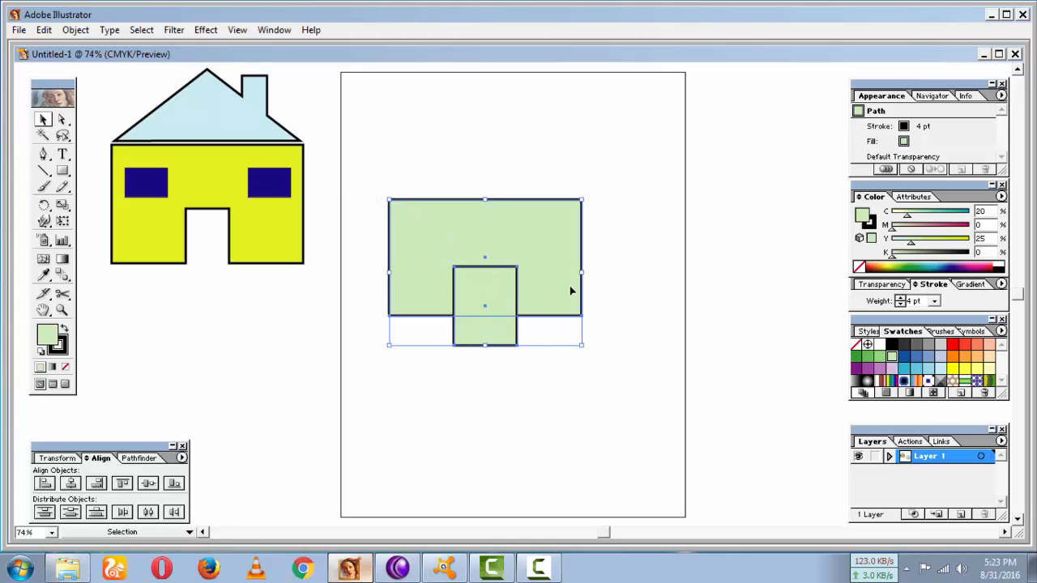
pyautogui.click(544, 405)
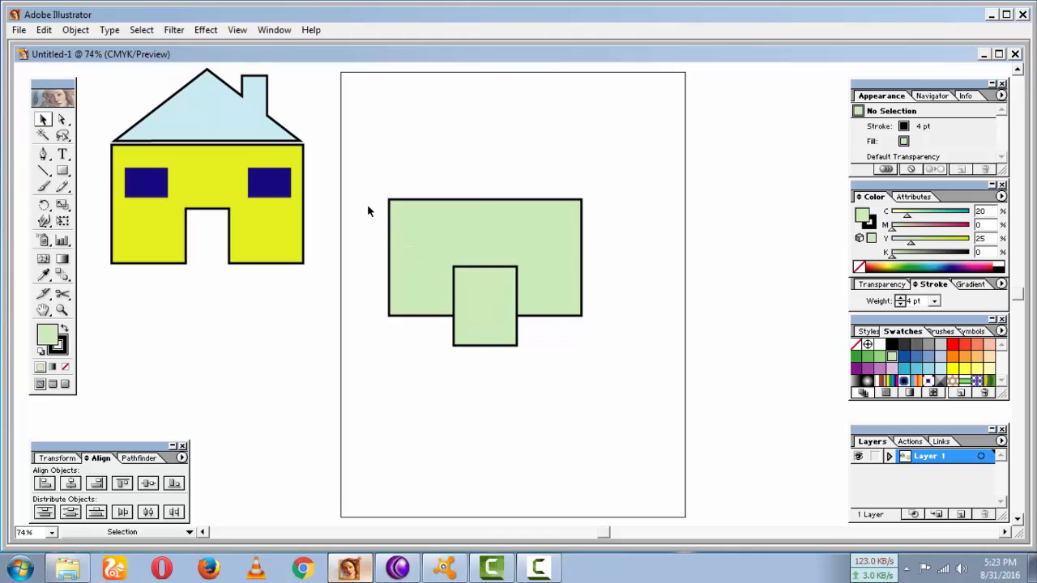
# Step: Subtract the door rectangle from the wall to cut out the doorway
pyautogui.moveTo(367, 210); pyautogui.dragTo(612, 306)
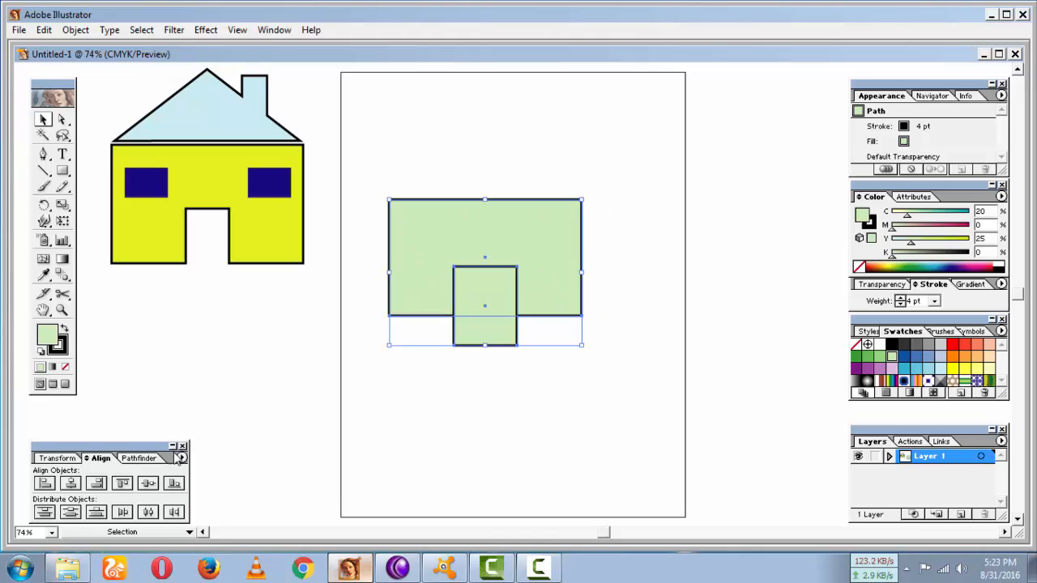
pyautogui.click(139, 459)
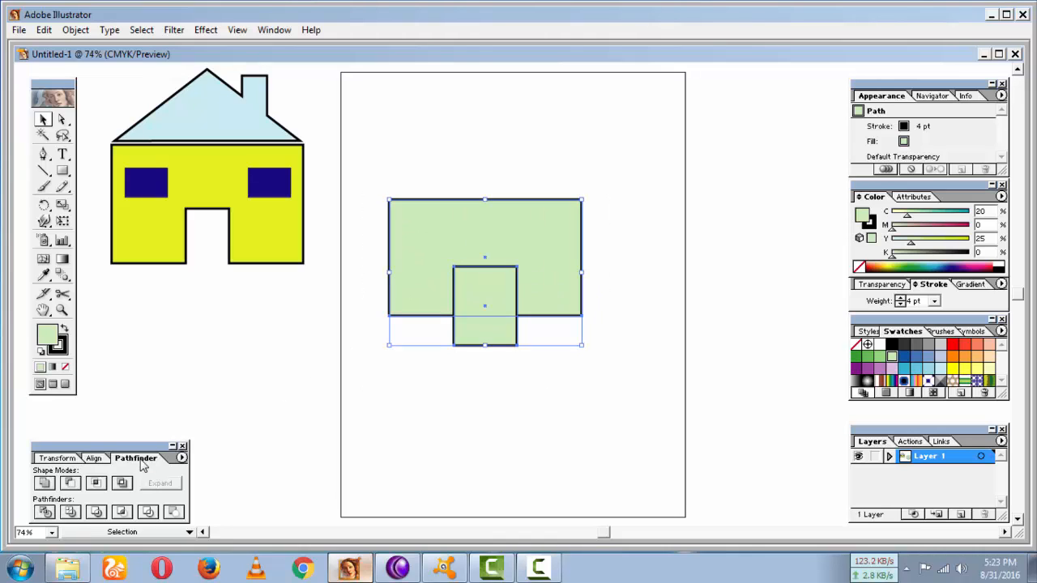
pyautogui.click(69, 485)
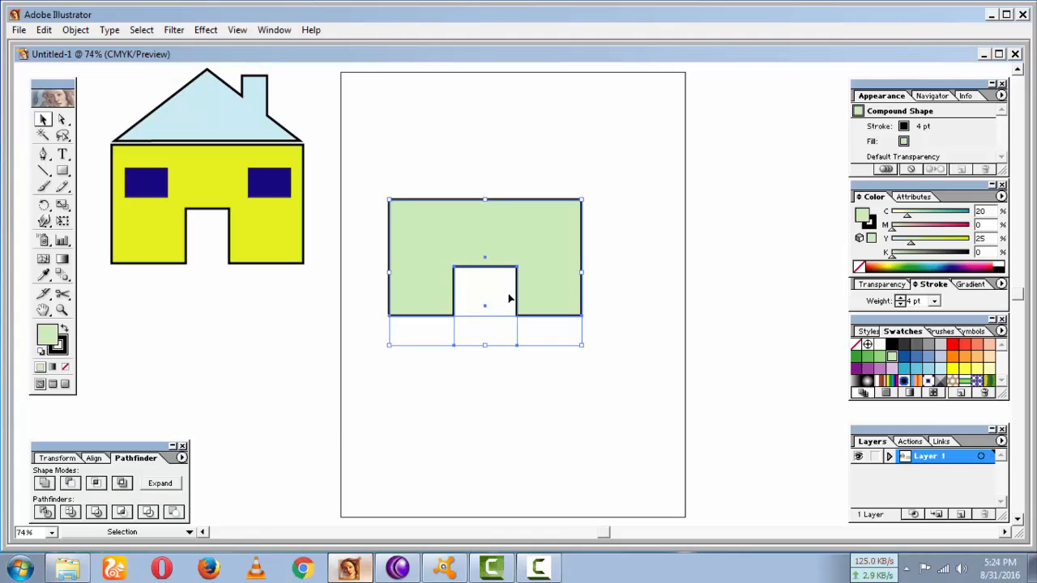
pyautogui.click(508, 379)
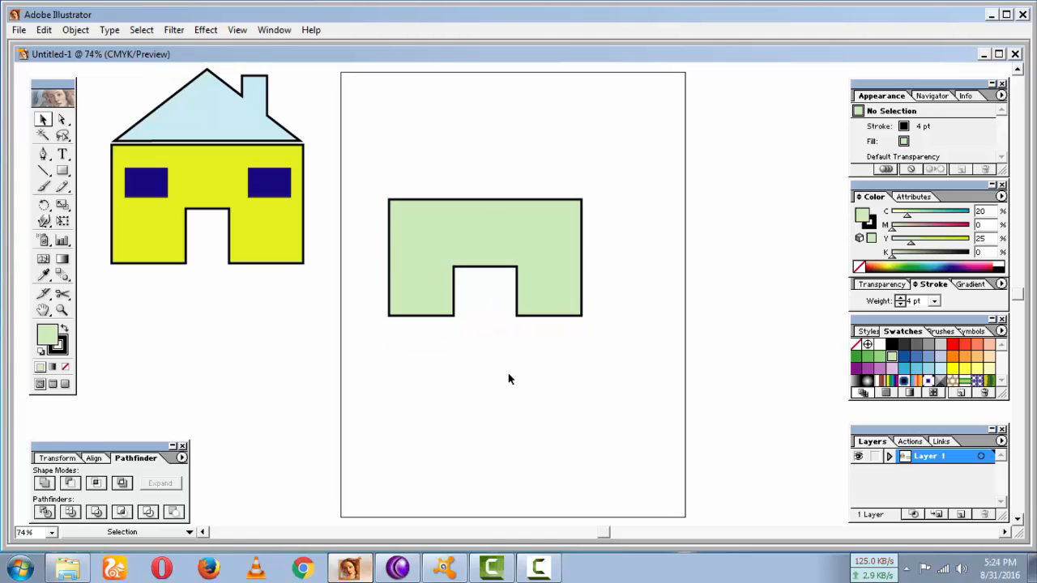
# Step: Stretch the wall shape slightly taller at both its upper and lower edges
pyautogui.click(498, 281)
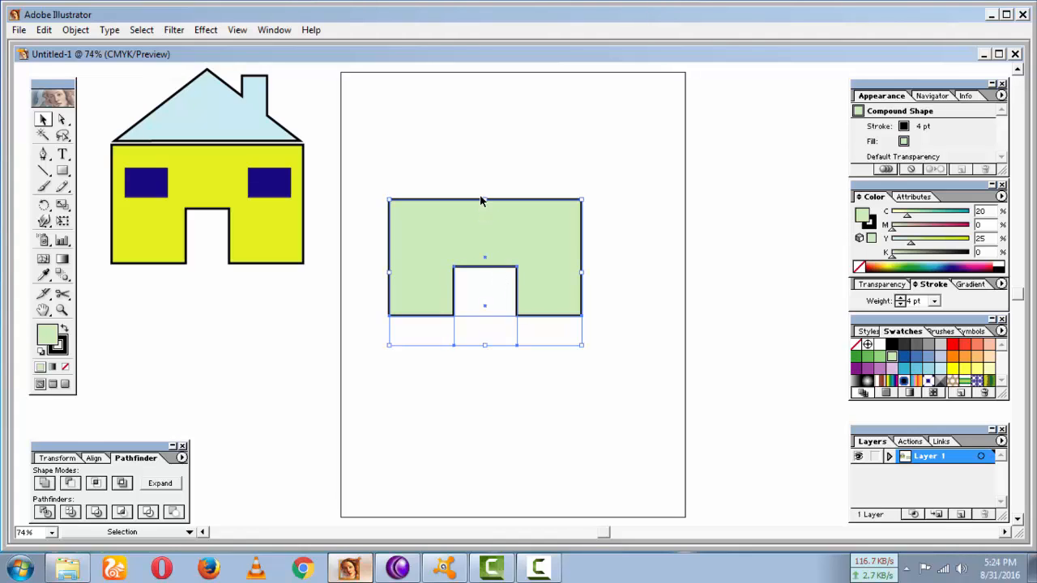
pyautogui.moveTo(484, 199); pyautogui.dragTo(485, 181)
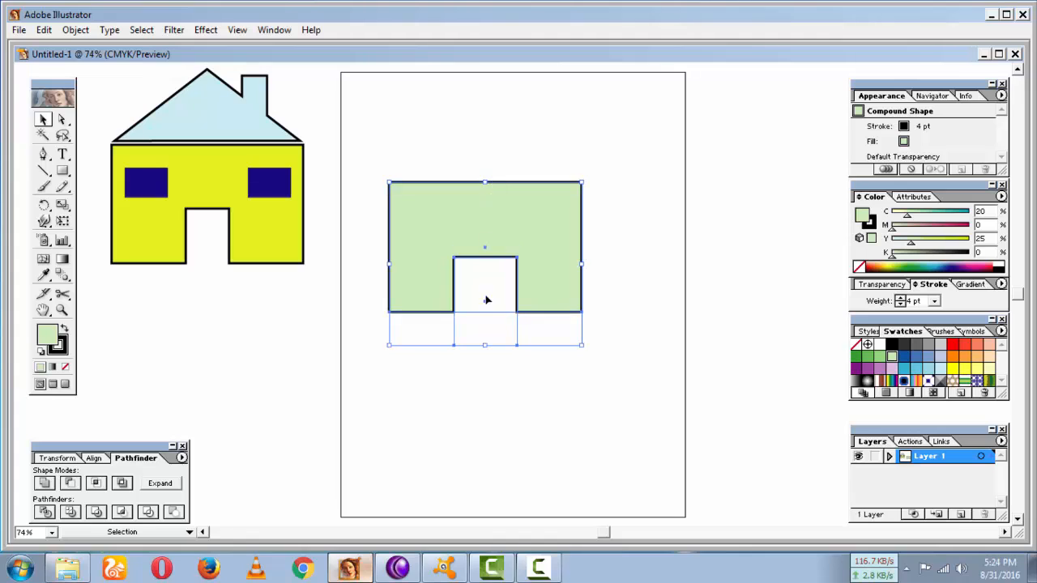
pyautogui.moveTo(484, 346); pyautogui.dragTo(481, 357)
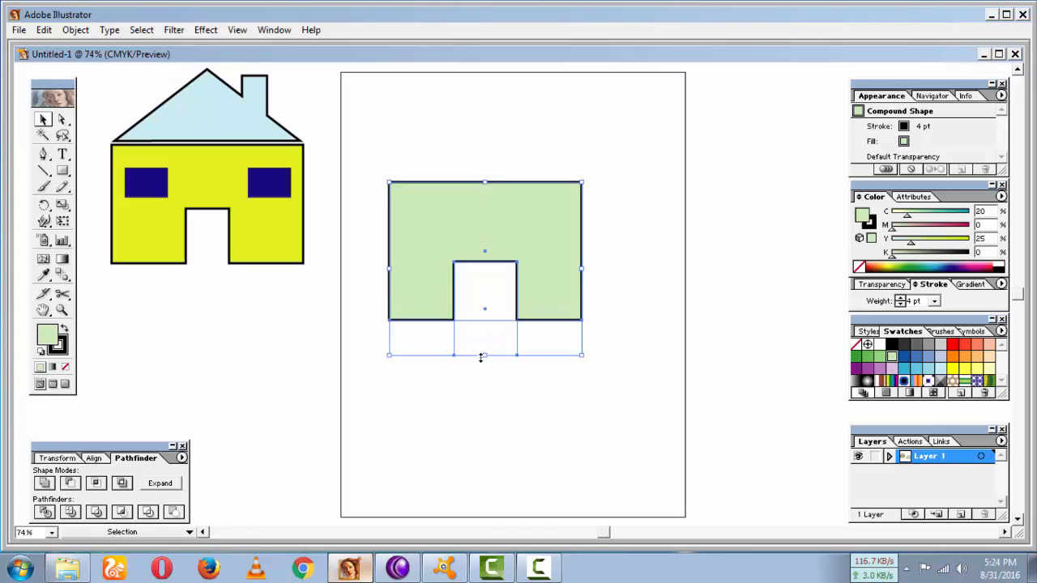
pyautogui.click(507, 439)
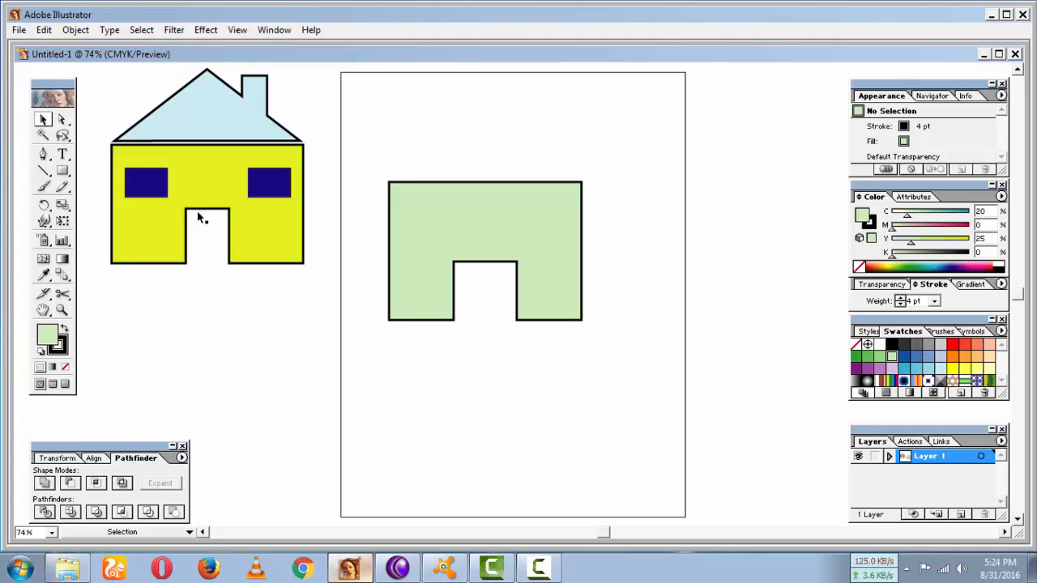
# Step: Draw a small rectangle below the house for a window and fill it dark blue (C 96.08, M 95.29, Y 0, K 0)
pyautogui.click(63, 171)
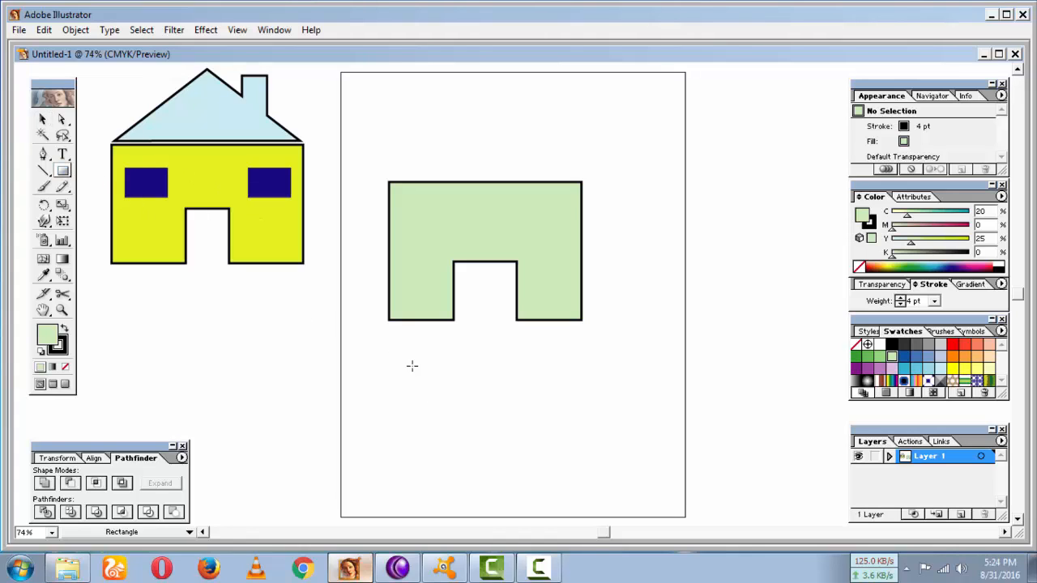
pyautogui.moveTo(412, 366); pyautogui.dragTo(463, 412)
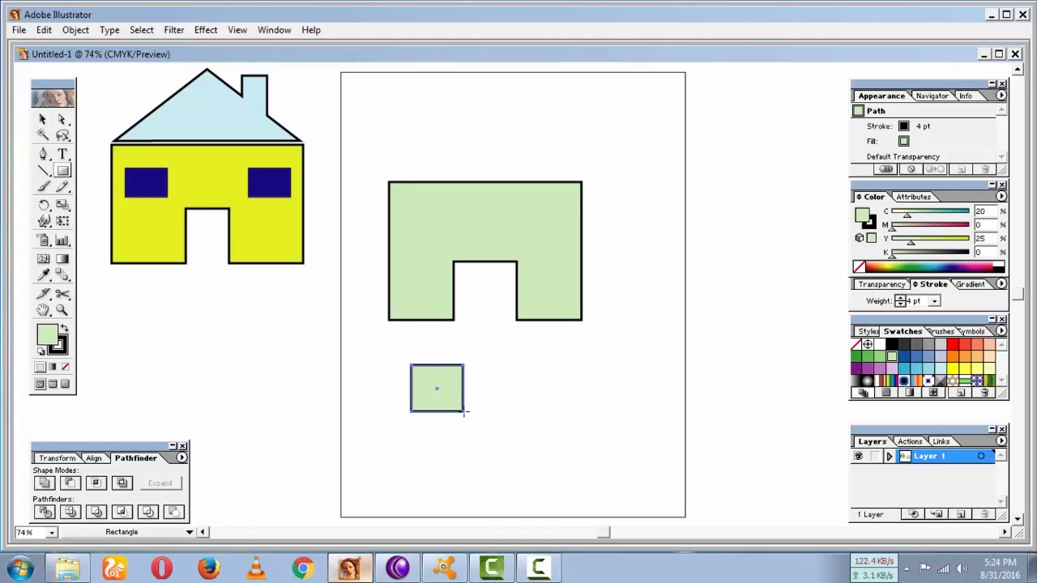
pyautogui.click(952, 264)
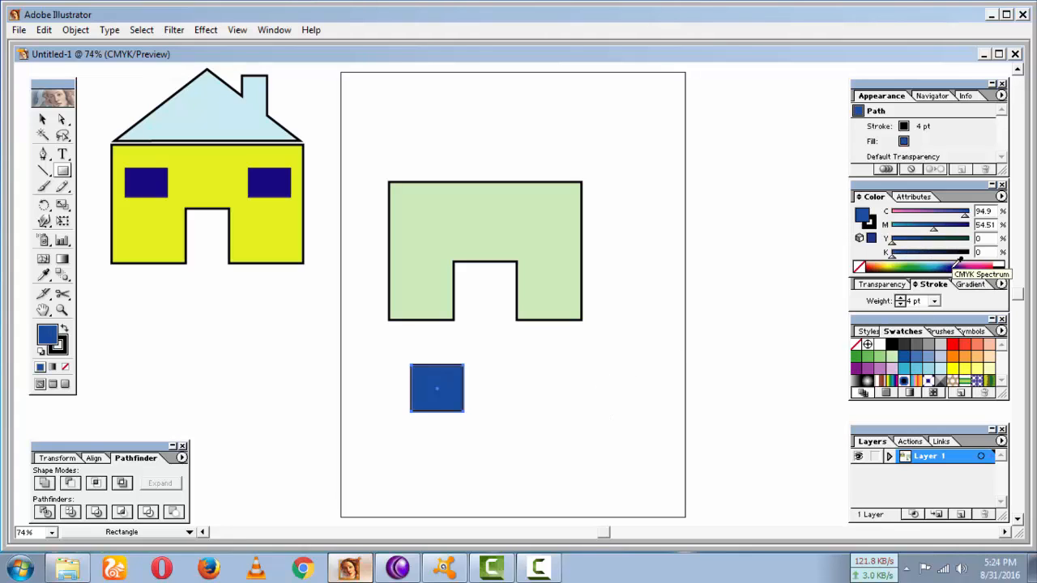
pyautogui.click(958, 266)
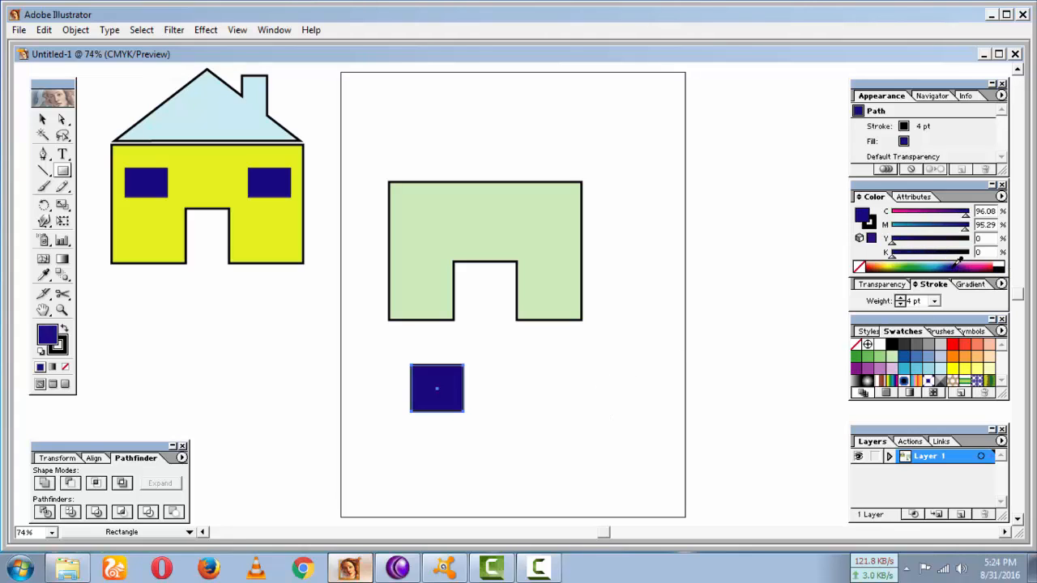
# Step: Move the blue window into the wall's upper-left area and scale it down slightly
pyautogui.click(43, 119)
pyautogui.moveTo(453, 386); pyautogui.dragTo(441, 214)
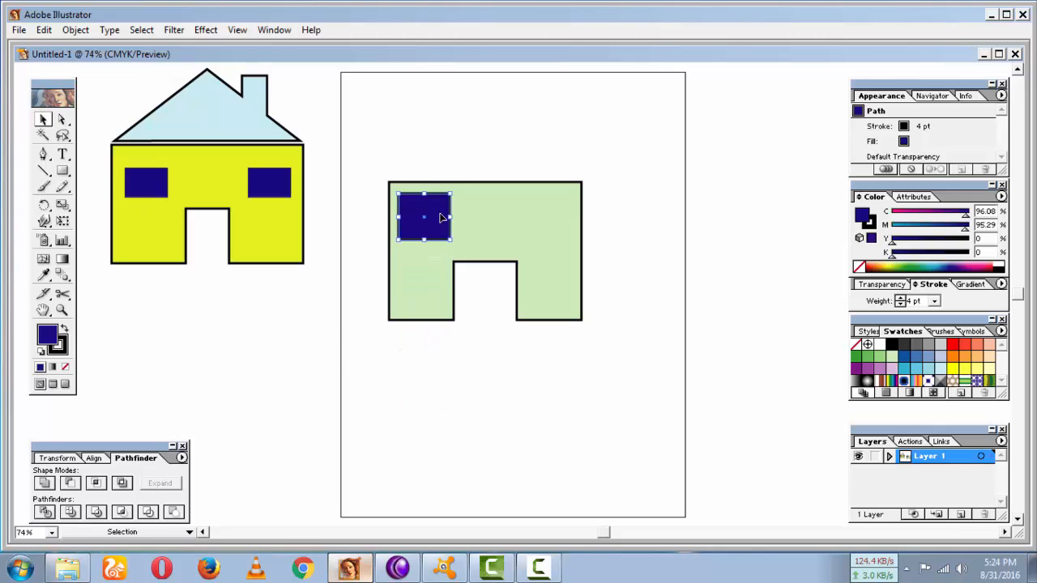
pyautogui.press('Down')
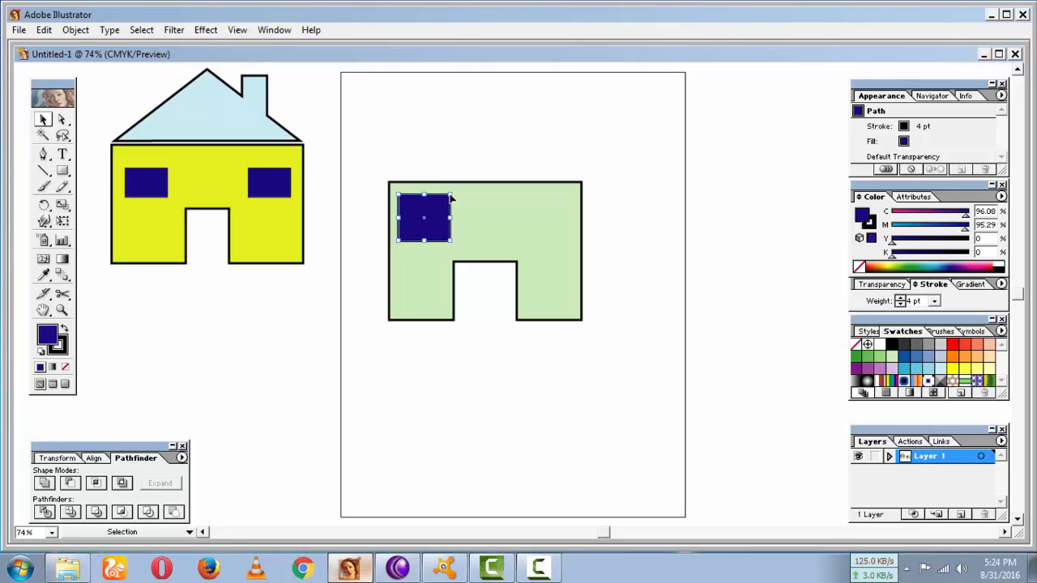
pyautogui.moveTo(451, 196); pyautogui.dragTo(444, 201)
# Step: Nudge the window slightly to the right and place a level copy of it on the wall's right side
pyautogui.press('Right')
pyautogui.press('Right')
pyautogui.press('Right')
pyautogui.press('Right')
pyautogui.press('Right')
pyautogui.press('Right')
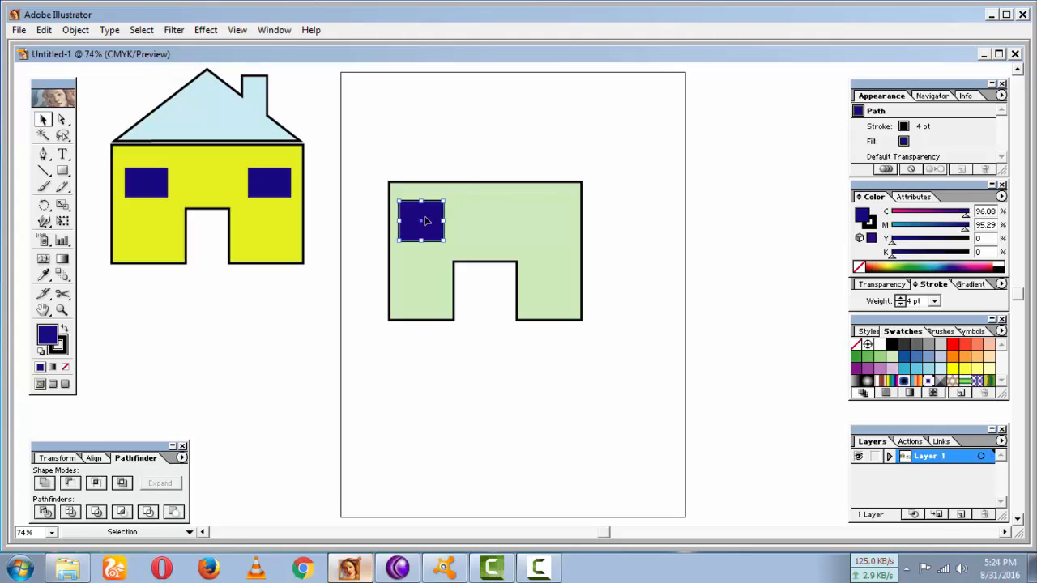
pyautogui.press('Right')
pyautogui.press('Right')
pyautogui.press('Right')
pyautogui.press('Right')
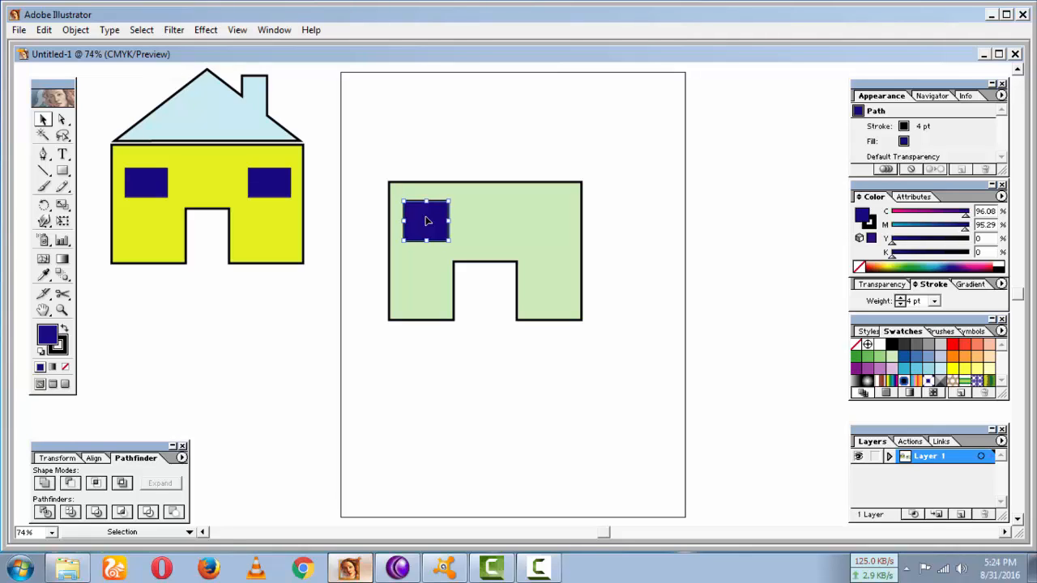
pyautogui.moveTo(428, 221); pyautogui.dragTo(541, 226)
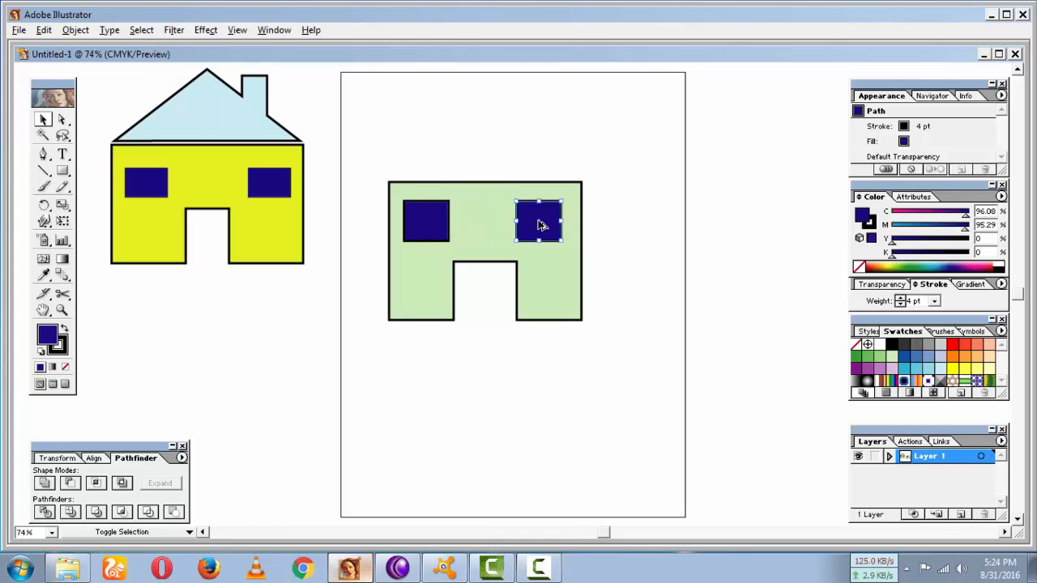
pyautogui.click(632, 272)
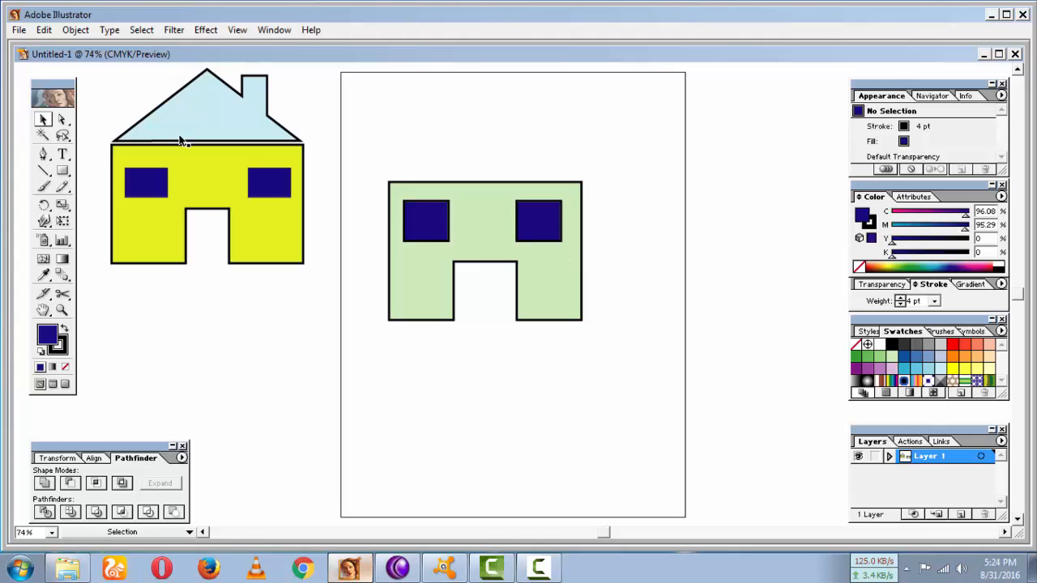
# Step: Draw a large triangle with the Polygon tool and move it directly above the green wall as the roof
pyautogui.click(63, 171)
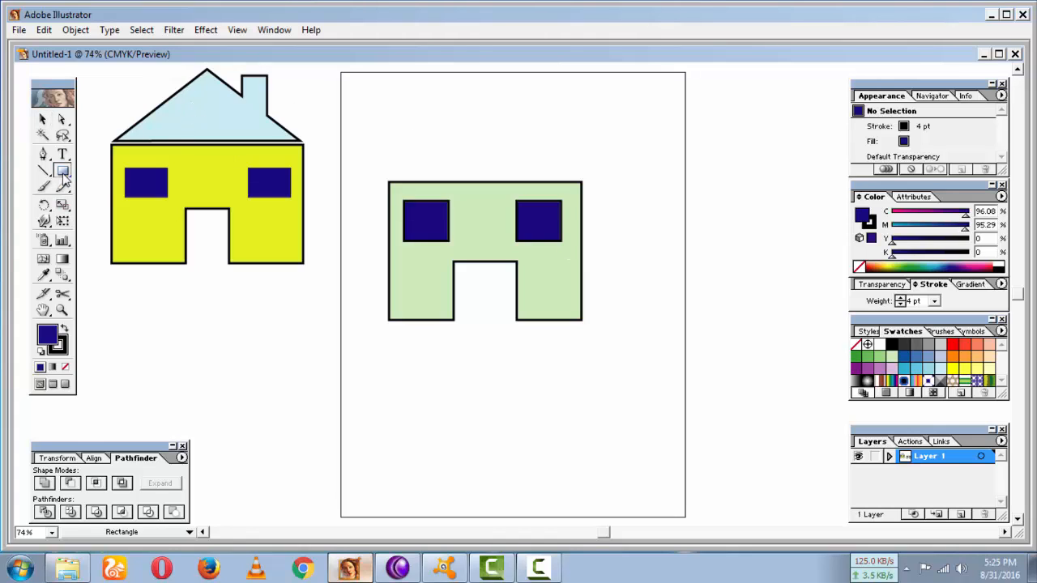
pyautogui.moveTo(65, 175); pyautogui.dragTo(132, 173)
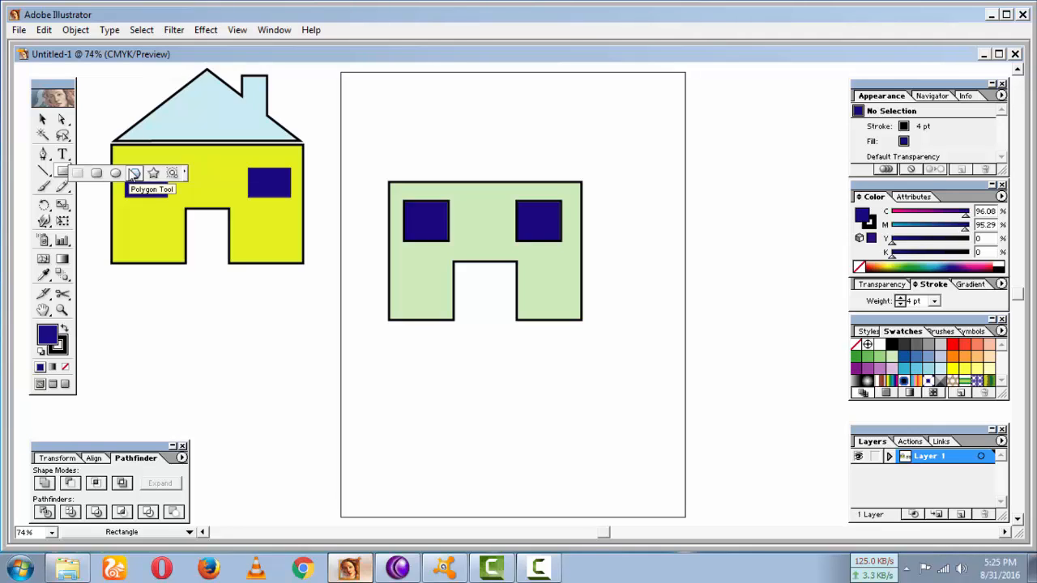
pyautogui.moveTo(133, 173); pyautogui.dragTo(133, 173)
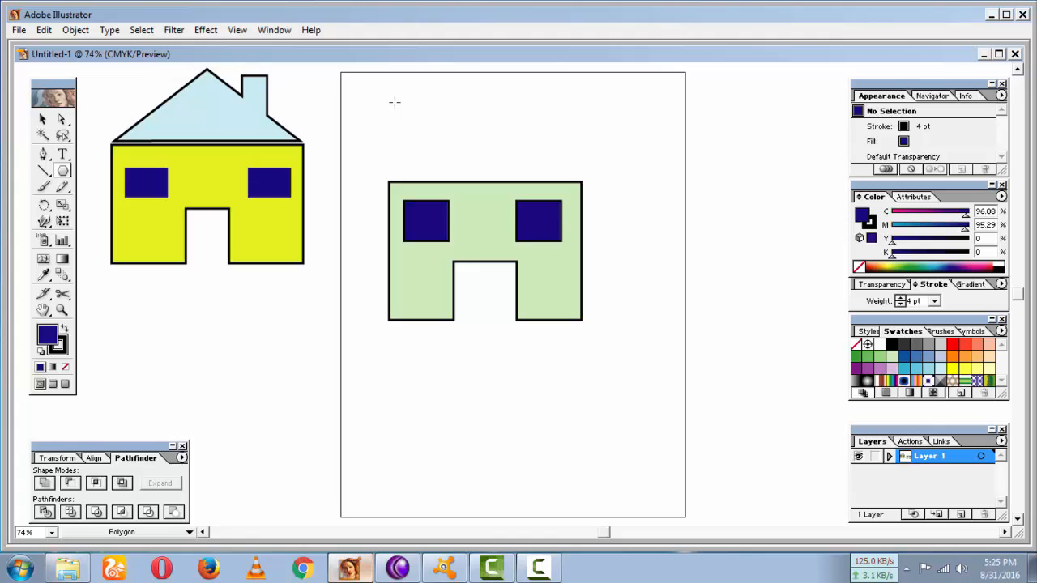
pyautogui.moveTo(400, 90); pyautogui.dragTo(503, 148)
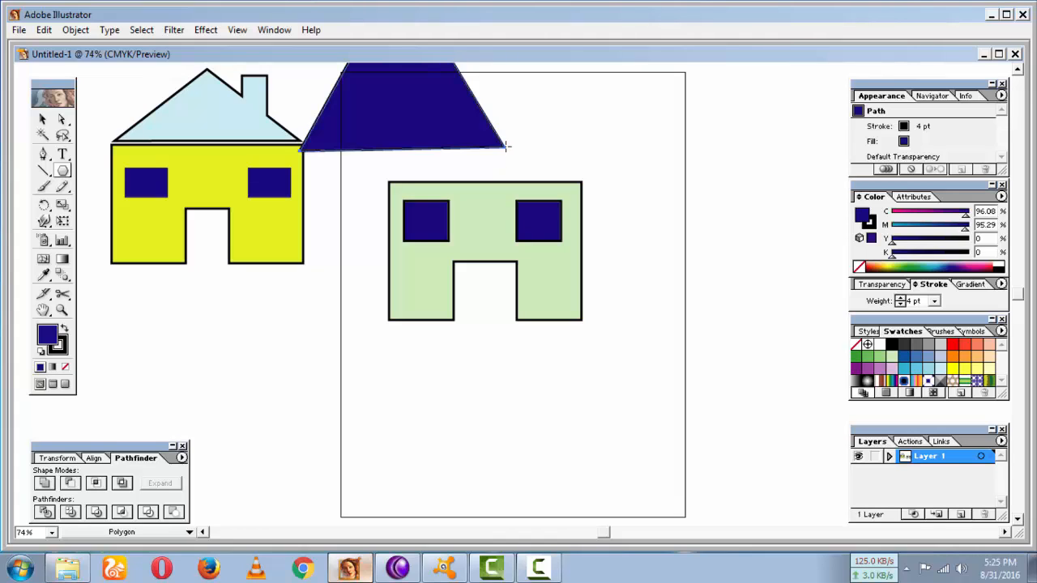
pyautogui.click(43, 119)
pyautogui.moveTo(377, 109); pyautogui.dragTo(470, 135)
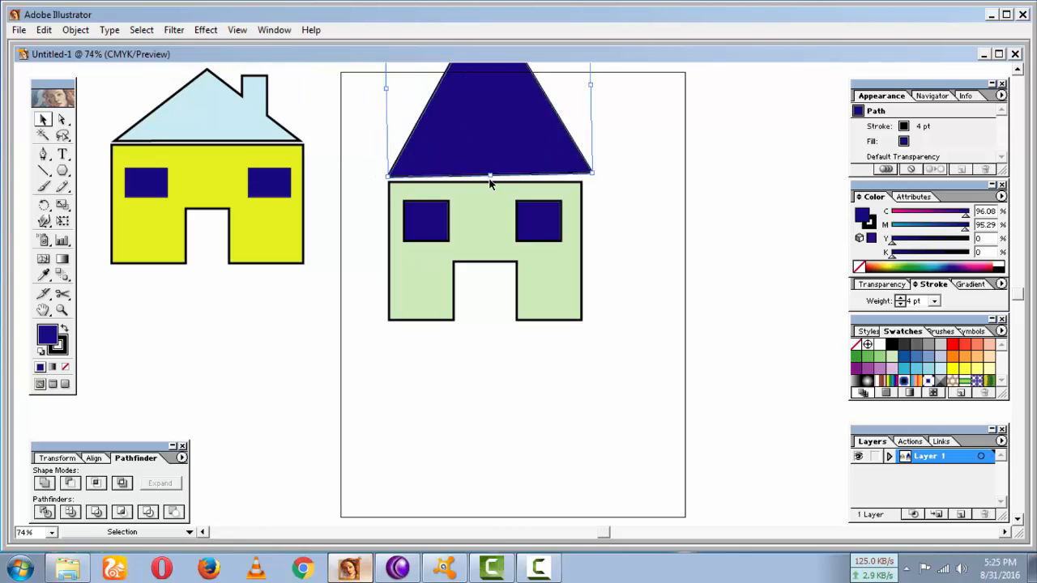
# Step: Flatten the roof triangle, narrow it slightly from its left edge and position it just above the wall
pyautogui.moveTo(489, 175)
pyautogui.mouseDown()
pyautogui.moveTo(492, 81)
pyautogui.moveTo(492, 159)
pyautogui.mouseUp()
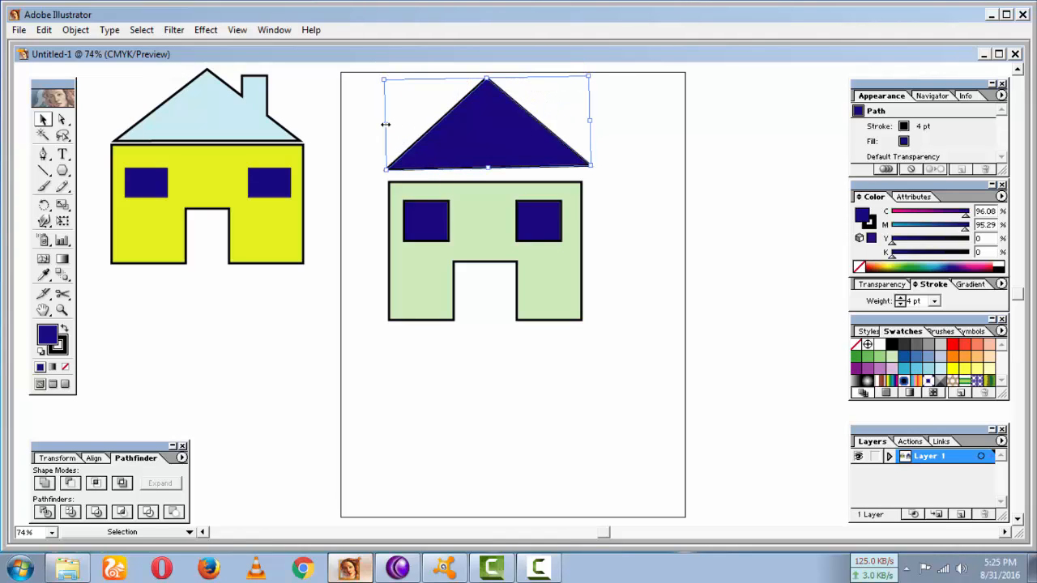
pyautogui.moveTo(386, 124); pyautogui.dragTo(394, 124)
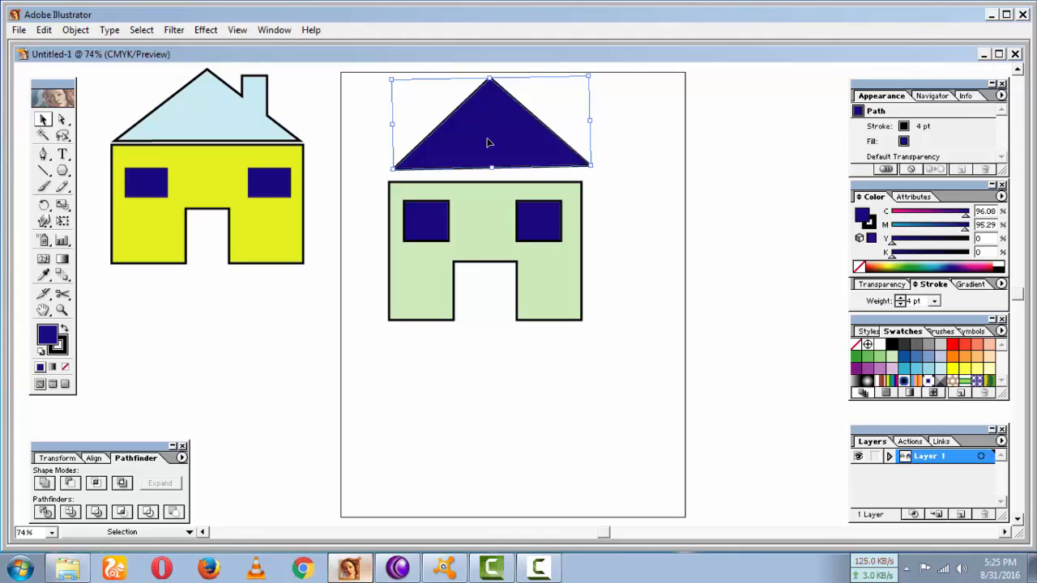
pyautogui.moveTo(488, 143); pyautogui.dragTo(483, 152)
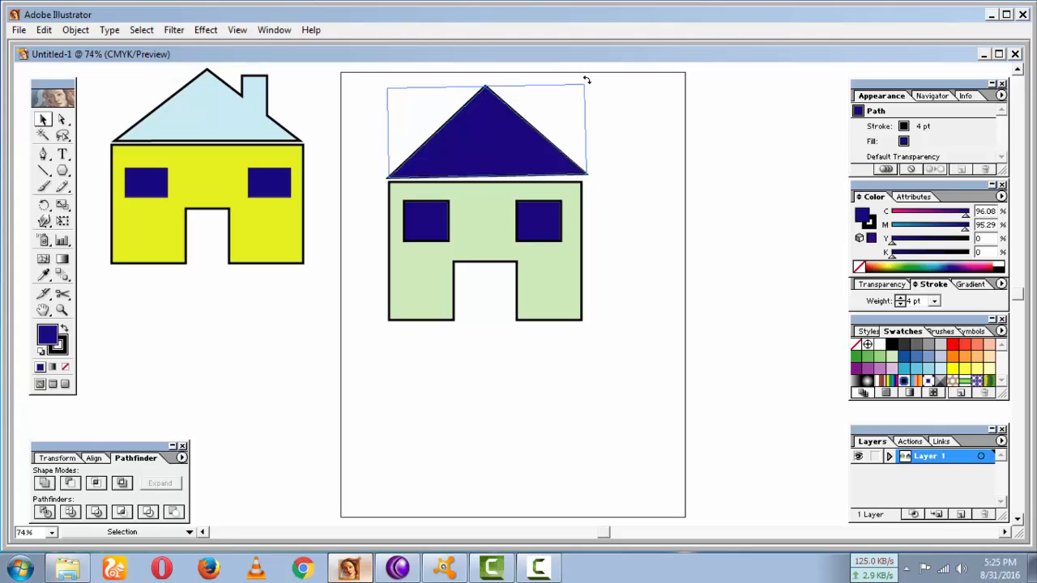
# Step: Rotate the roof triangle until its base is level, and narrow and align it to the wall's width
pyautogui.moveTo(586, 80); pyautogui.dragTo(590, 86)
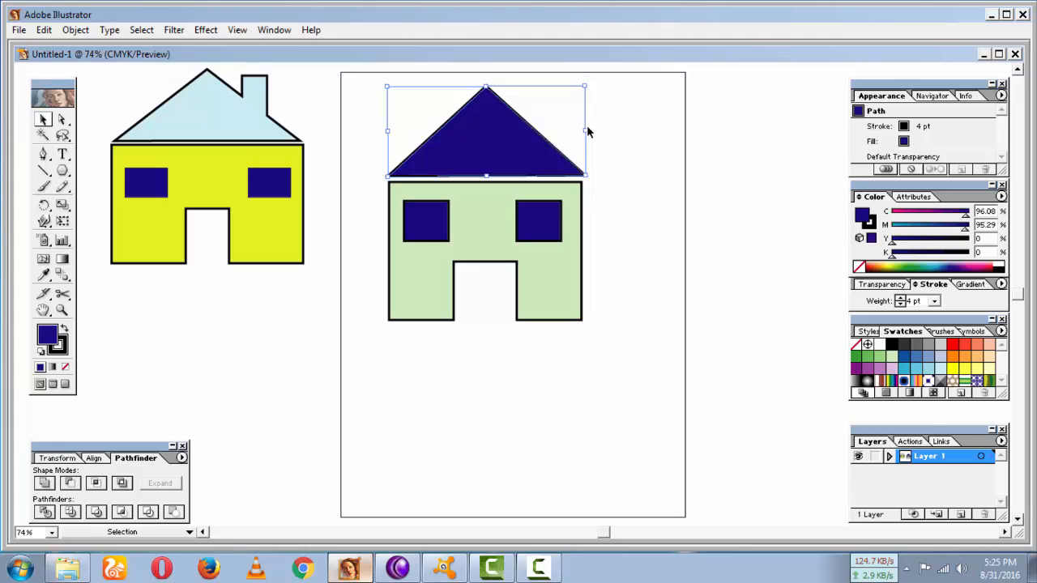
pyautogui.moveTo(584, 130); pyautogui.dragTo(580, 130)
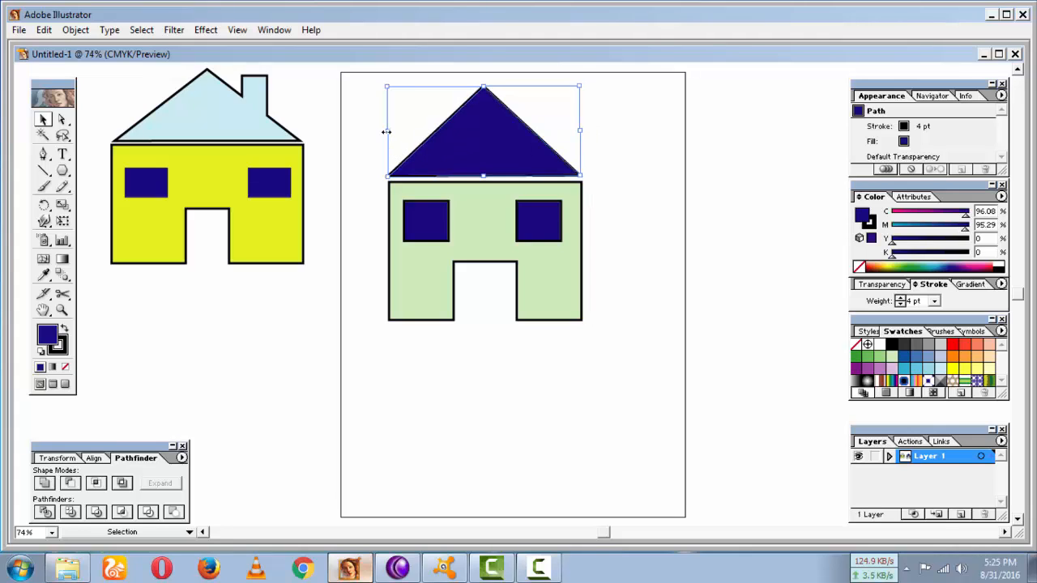
pyautogui.moveTo(386, 132); pyautogui.dragTo(392, 130)
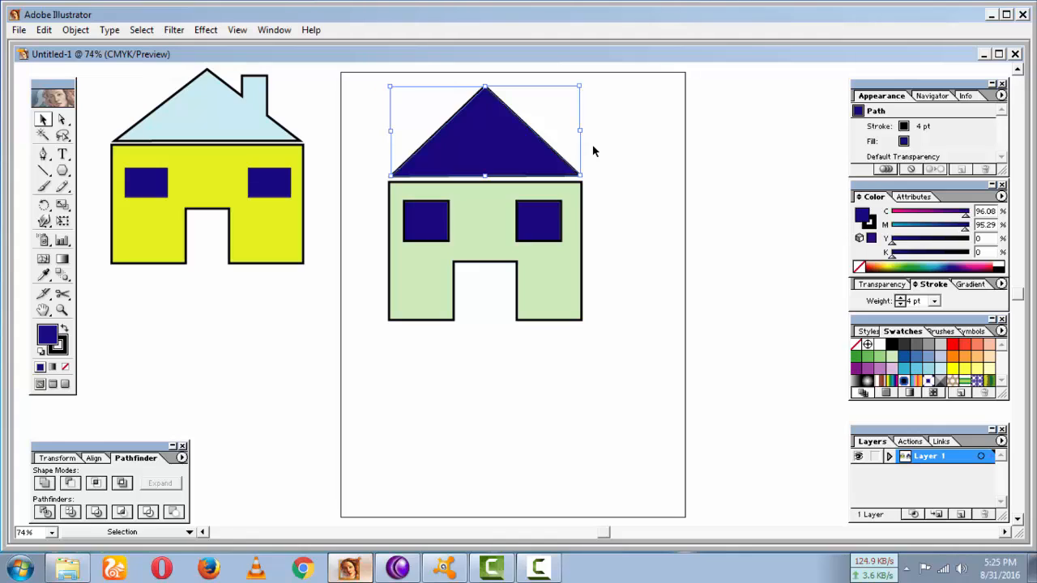
pyautogui.click(613, 140)
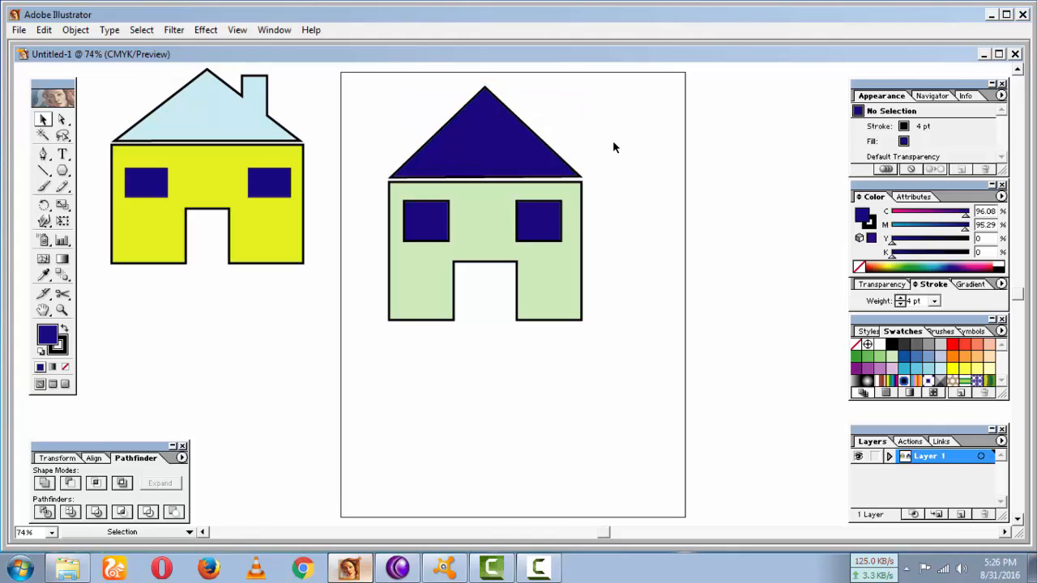
pyautogui.click(472, 131)
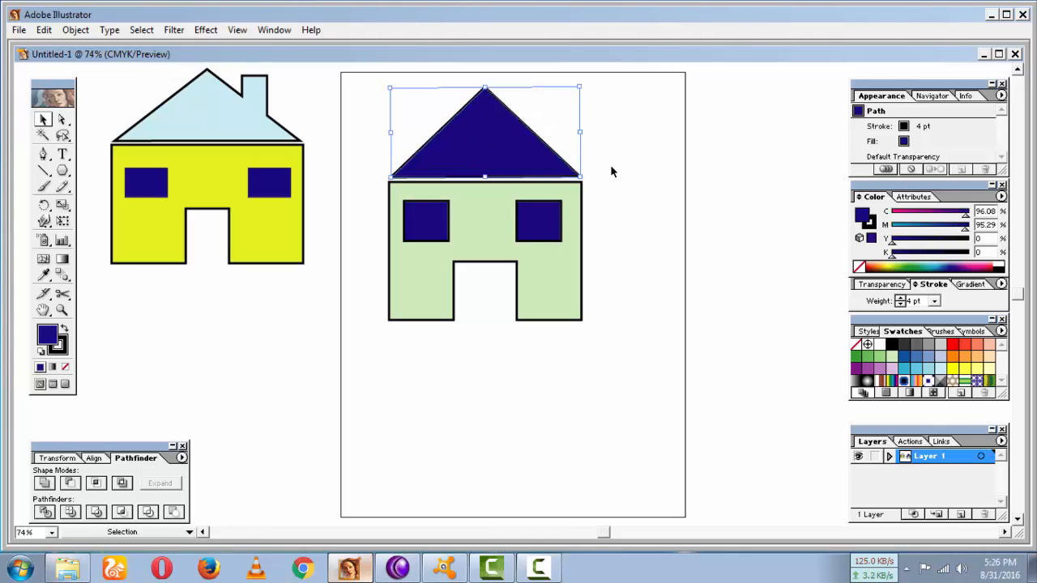
pyautogui.click(612, 171)
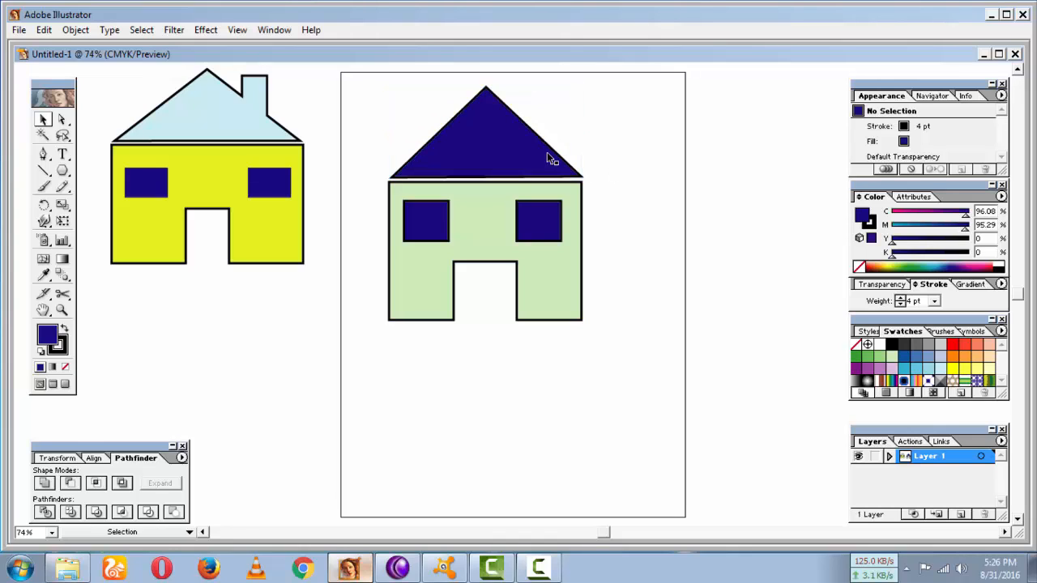
pyautogui.click(522, 144)
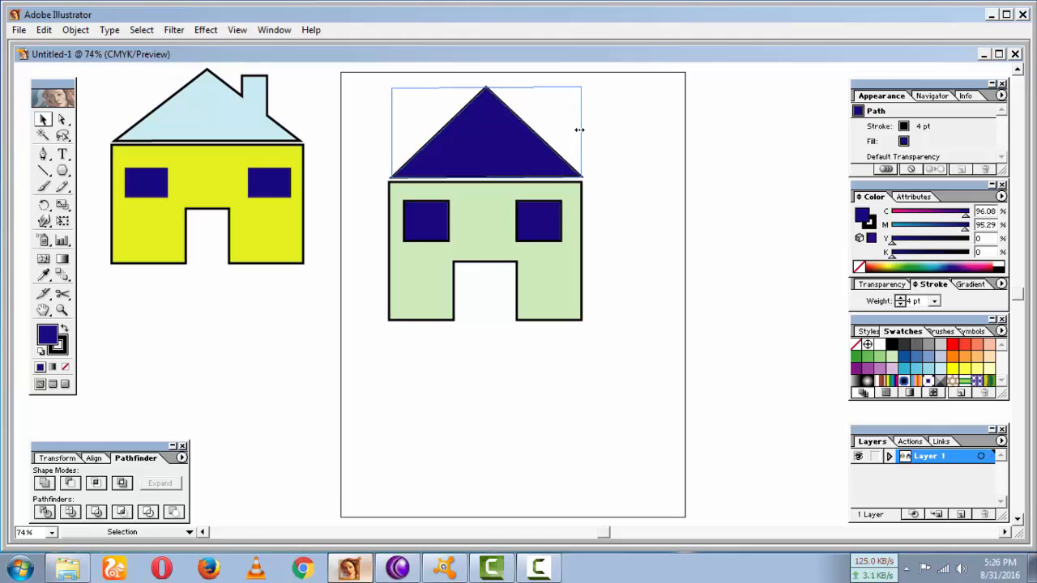
pyautogui.click(601, 137)
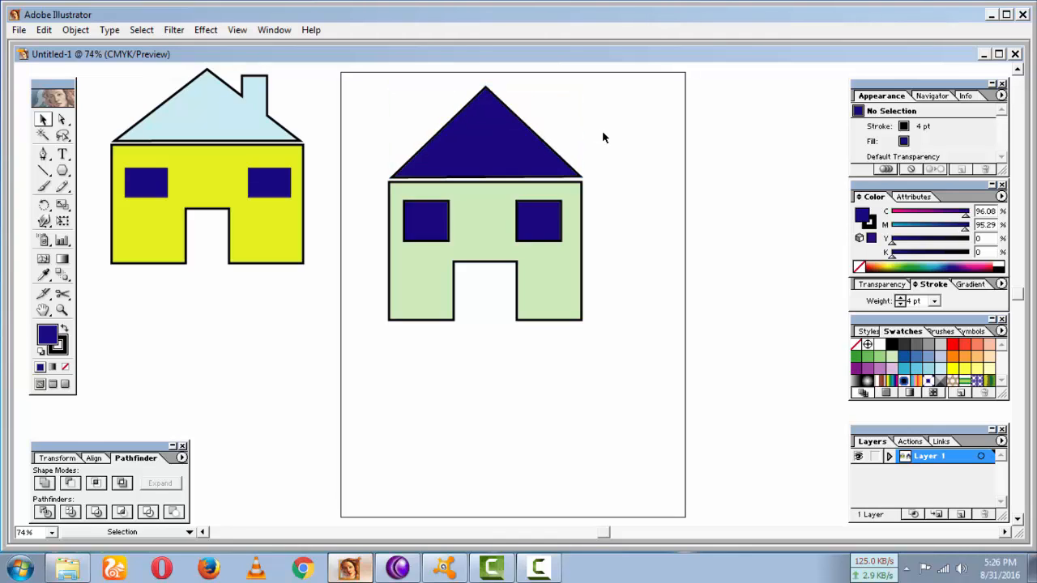
# Step: Lower the roof triangle's peak slightly and fill the roof light blue (C 20, M 0, Y 0, K 0)
pyautogui.click(486, 137)
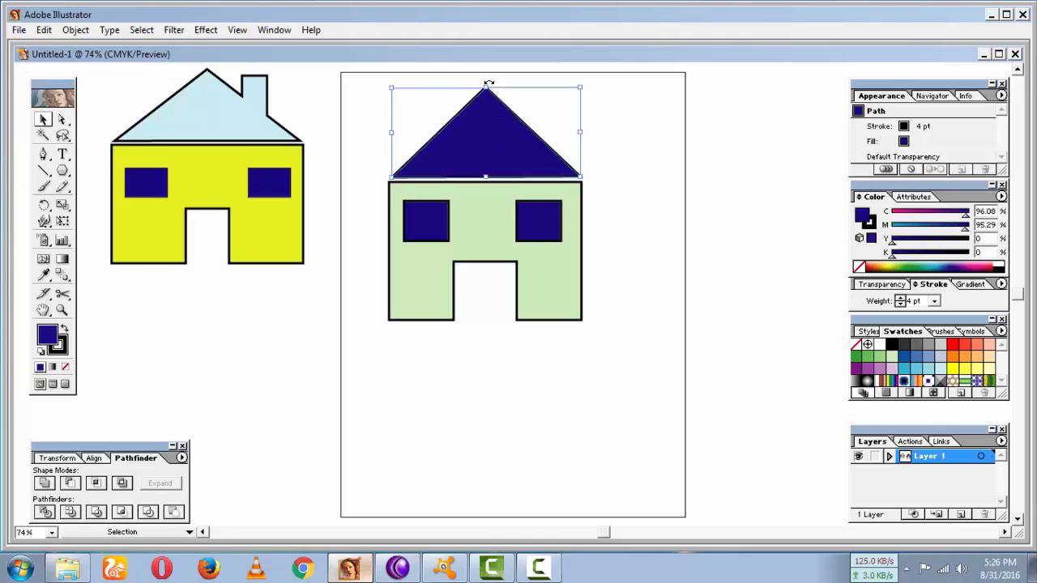
pyautogui.moveTo(488, 84); pyautogui.dragTo(486, 98)
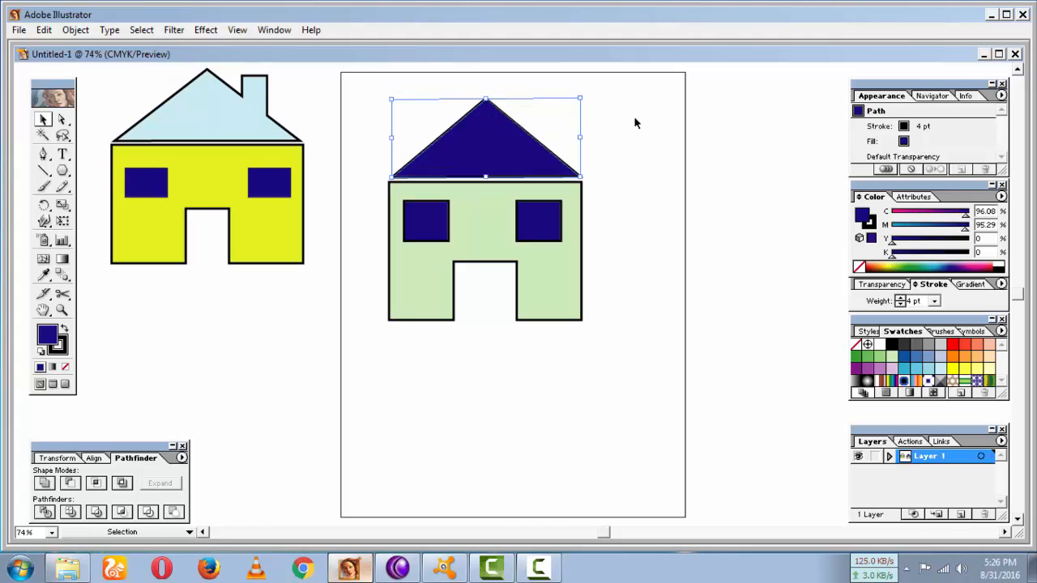
pyautogui.click(636, 122)
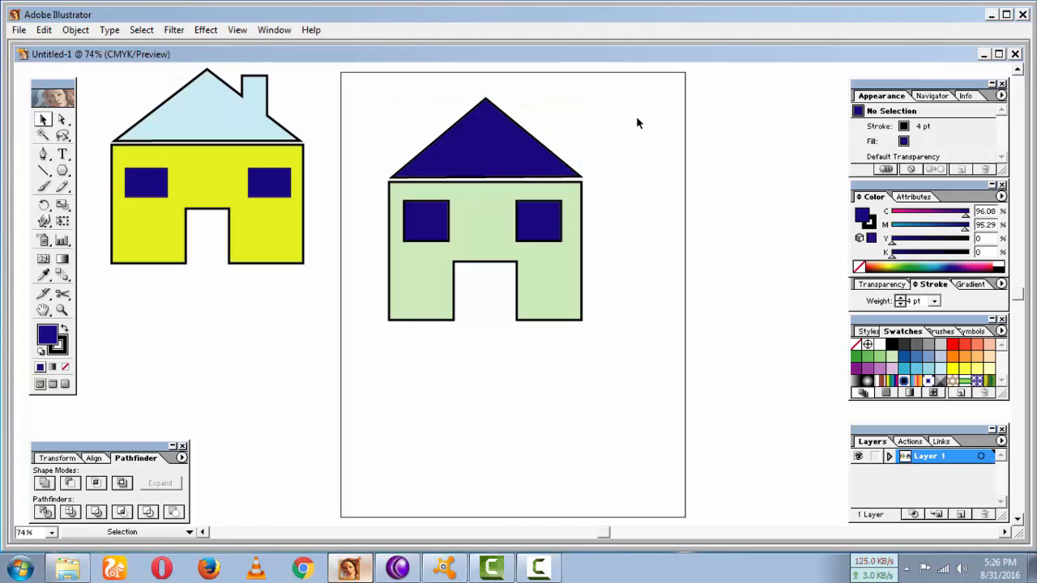
pyautogui.click(536, 159)
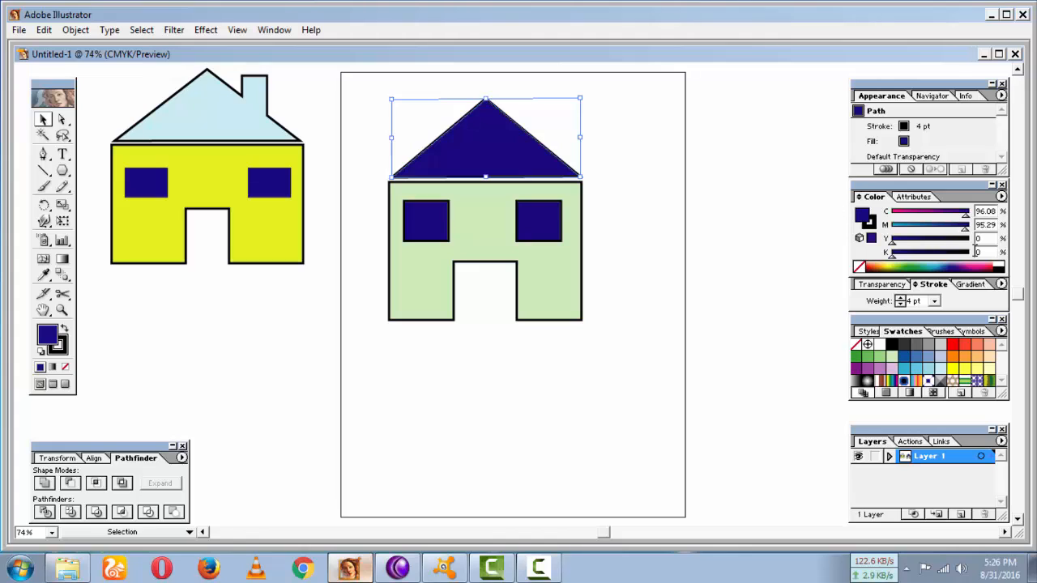
pyautogui.click(939, 367)
pyautogui.click(657, 229)
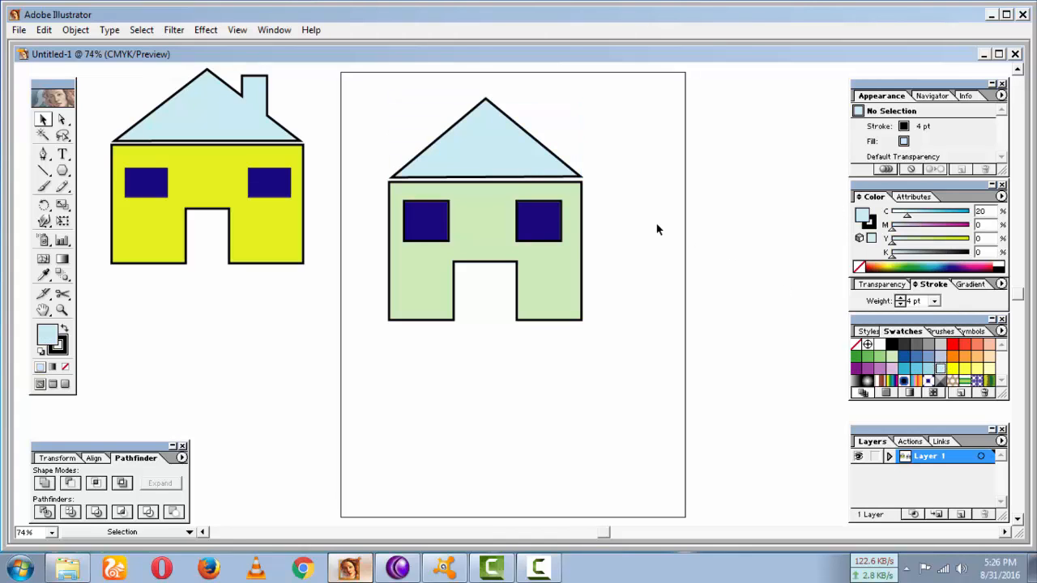
# Step: Fill the wall shape with a soft greenish yellow (C 8.63, M 1.18, Y 63.53, K 0)
pyautogui.click(484, 224)
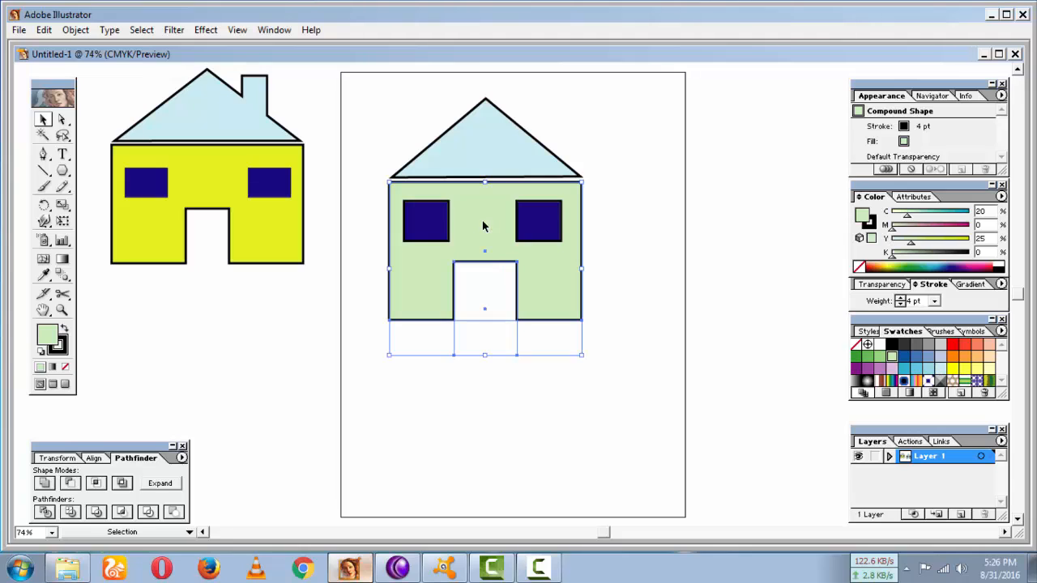
pyautogui.click(952, 368)
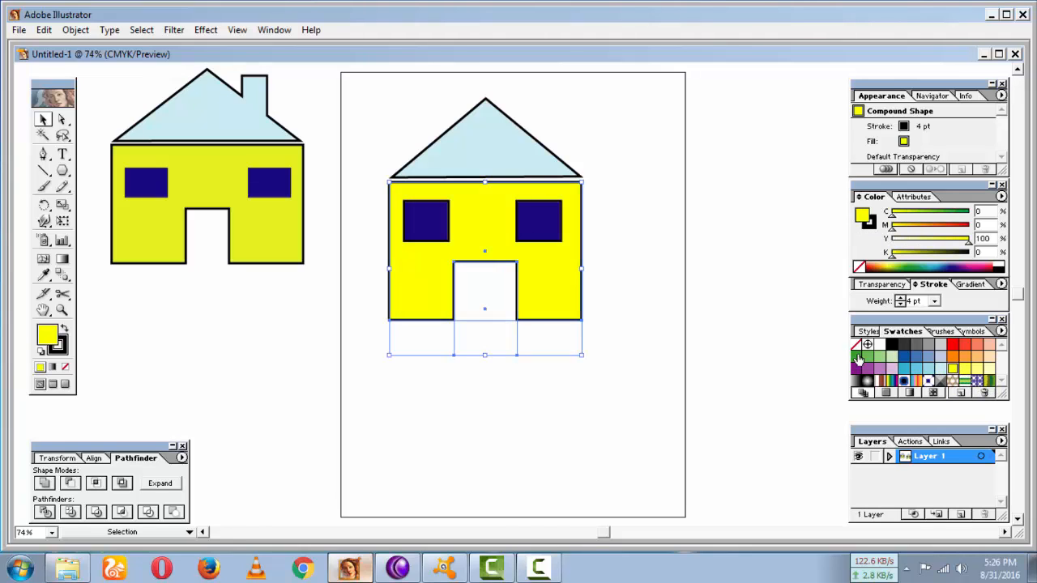
pyautogui.click(966, 369)
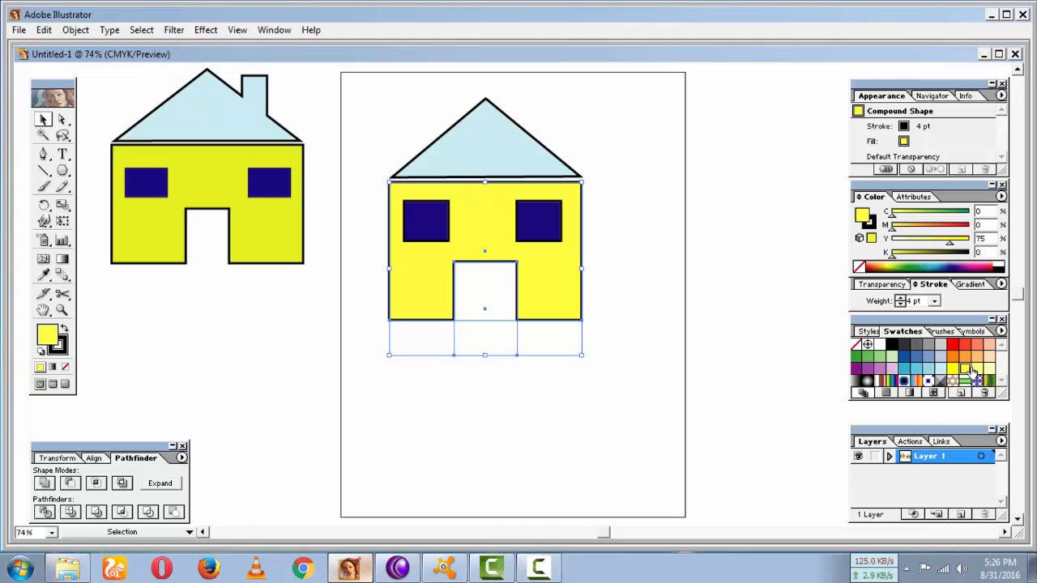
pyautogui.click(894, 264)
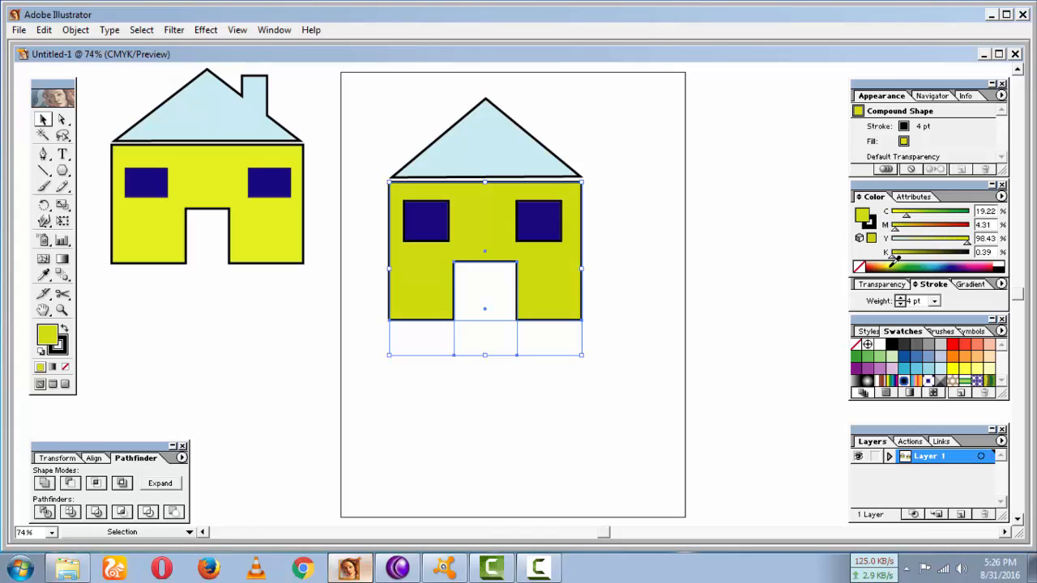
pyautogui.click(893, 266)
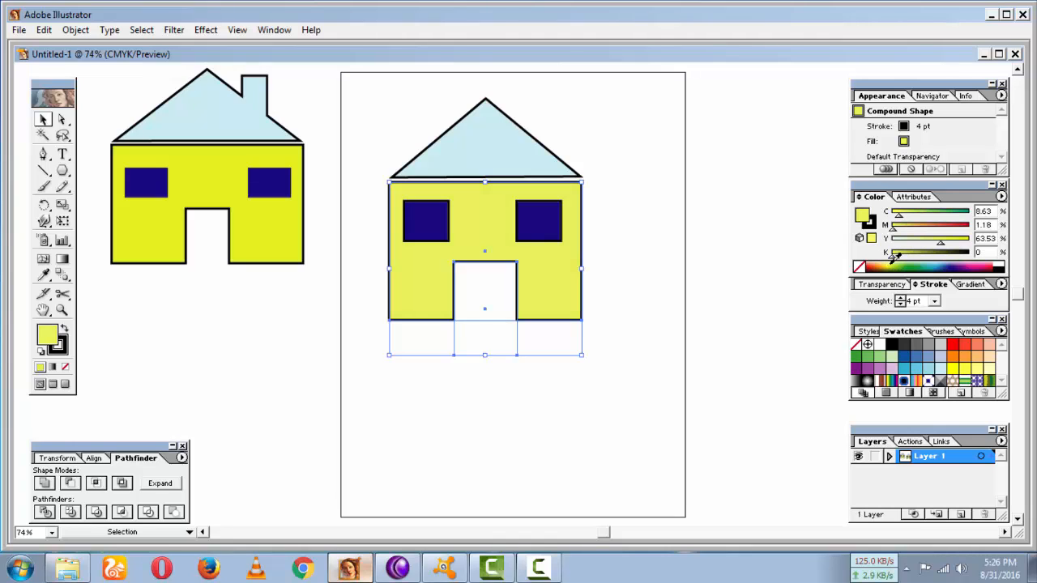
pyautogui.click(666, 273)
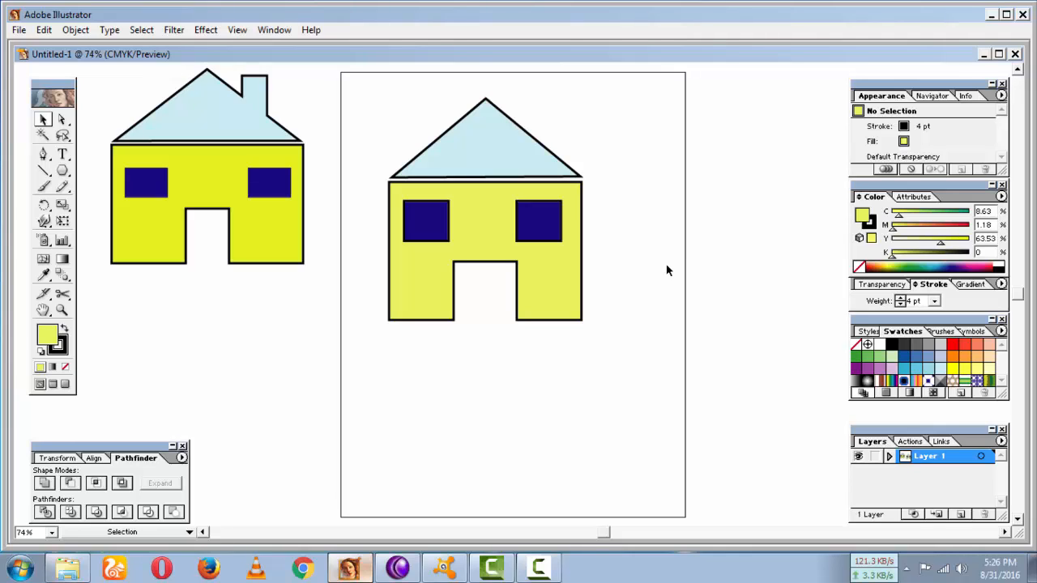
# Step: Narrow the light blue roof very slightly from its right edge and rotate it so its base is exactly level
pyautogui.click(562, 165)
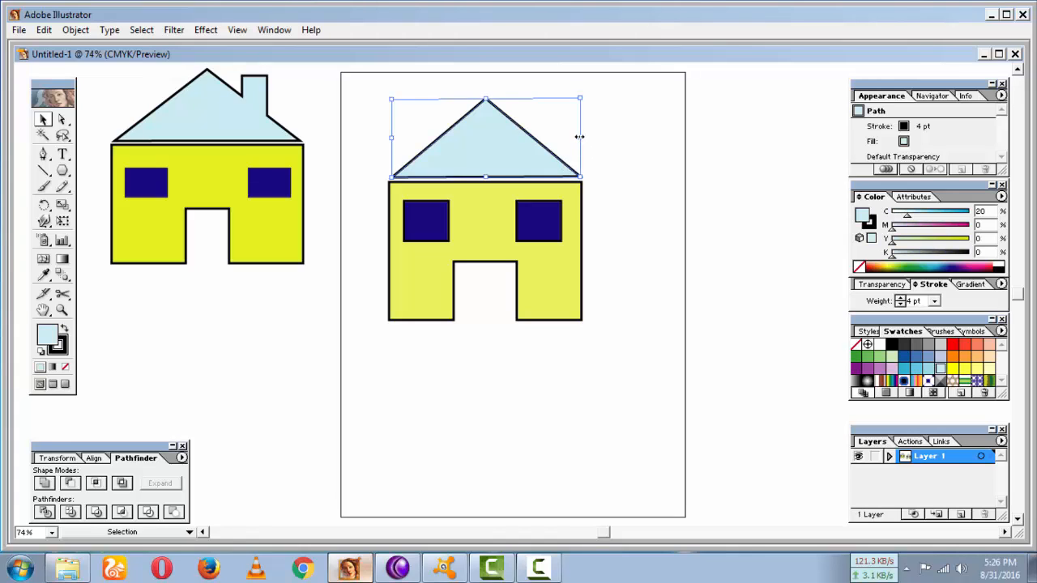
pyautogui.moveTo(578, 136); pyautogui.dragTo(578, 136)
pyautogui.click(622, 150)
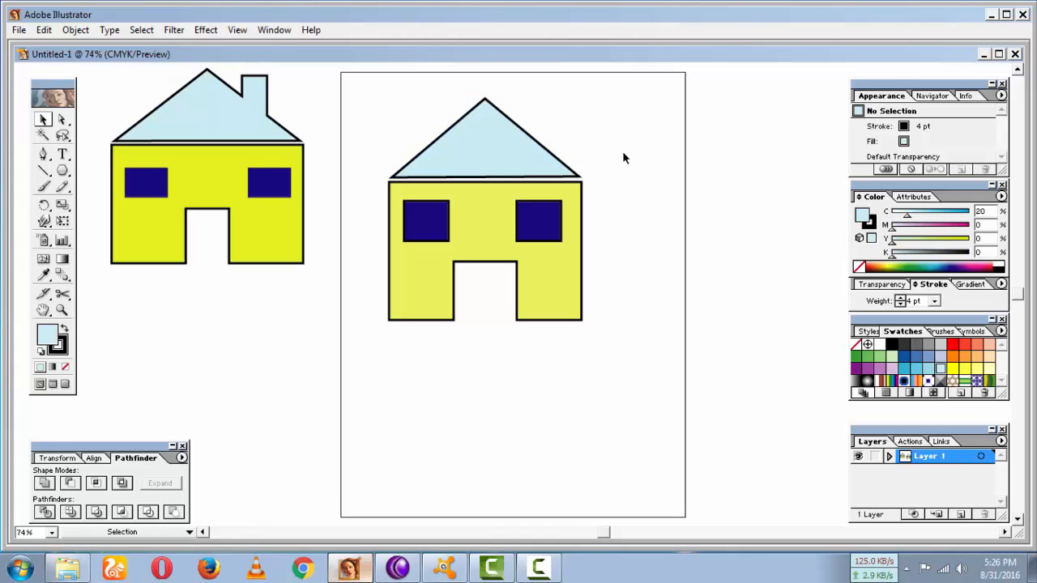
pyautogui.click(567, 161)
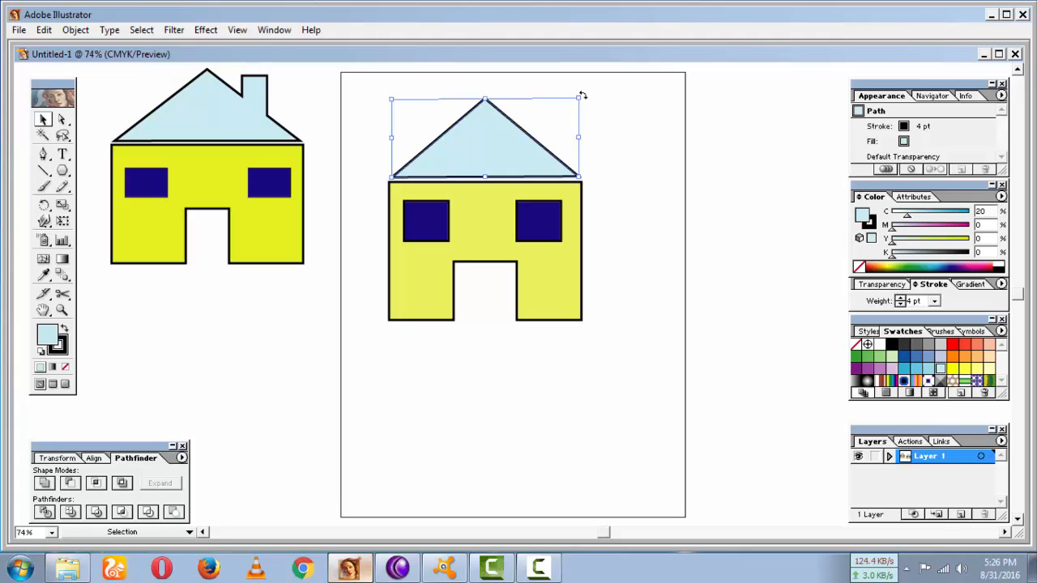
pyautogui.moveTo(582, 96); pyautogui.dragTo(583, 97)
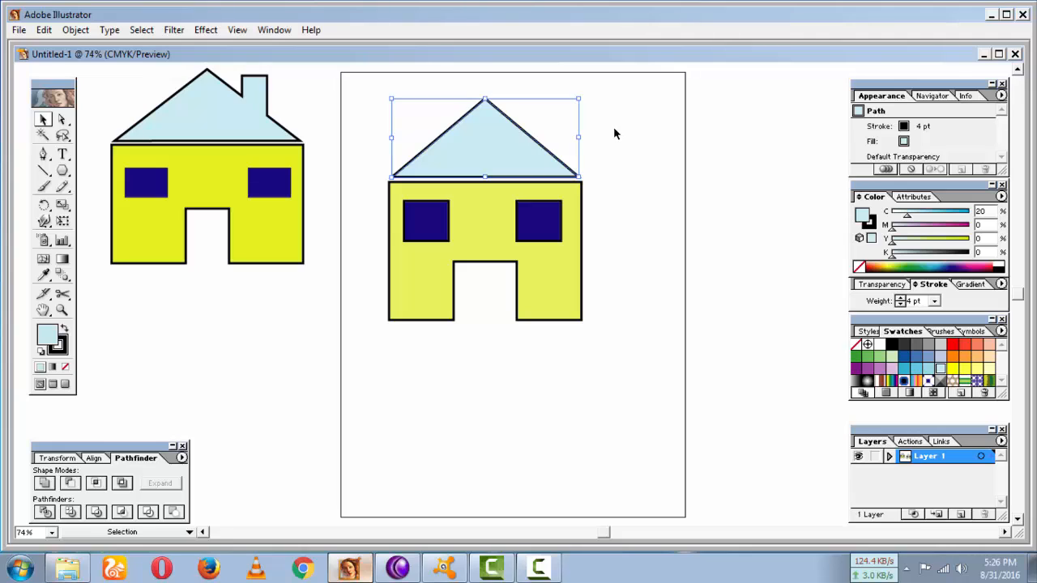
pyautogui.click(639, 206)
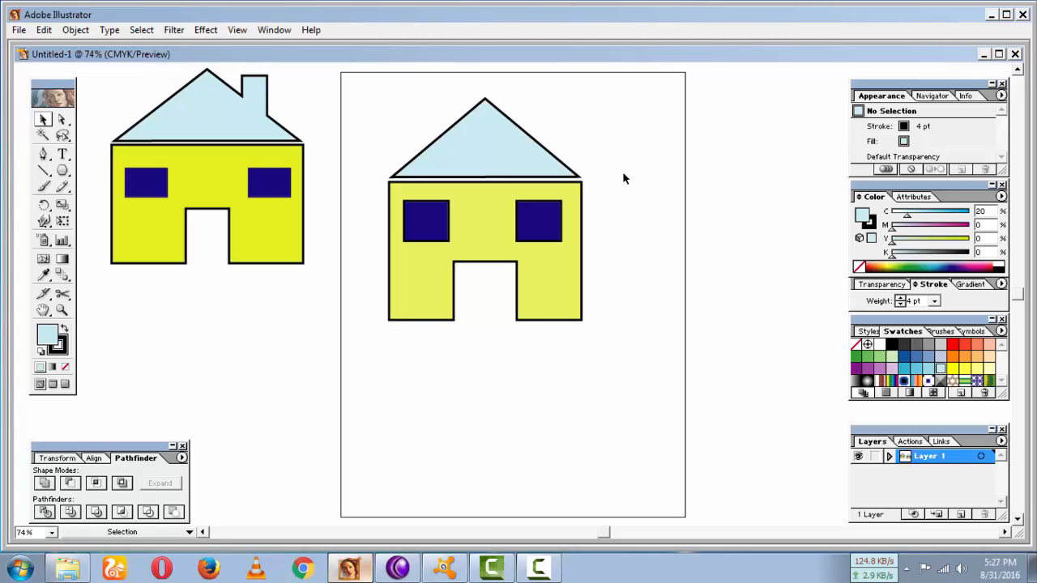
# Step: Draw a small upright light blue rectangle overlapping the roof's right slope as a chimney
pyautogui.click(61, 170)
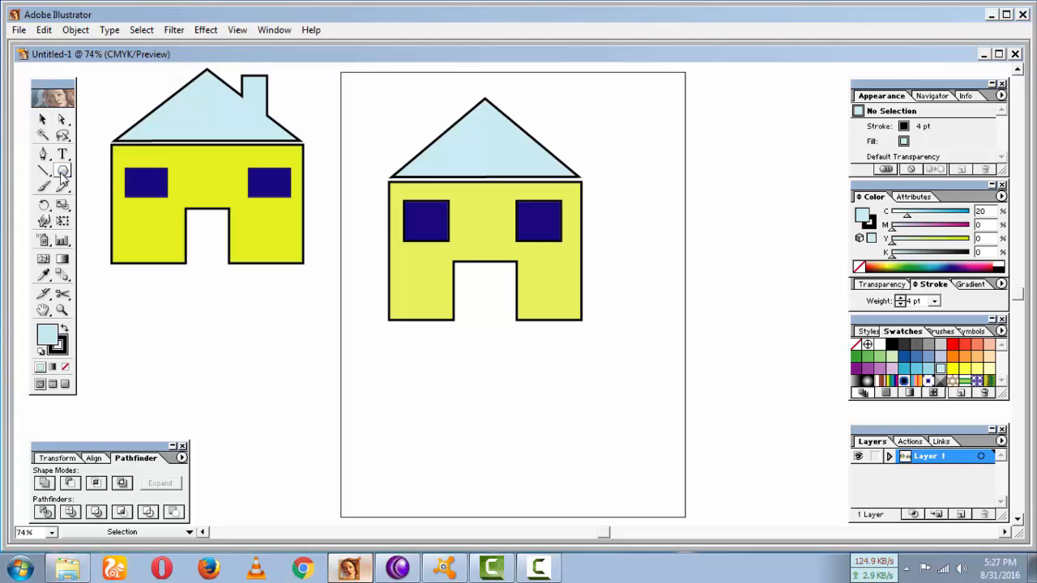
pyautogui.moveTo(62, 170); pyautogui.dragTo(79, 179)
pyautogui.moveTo(523, 93); pyautogui.dragTo(559, 152)
# Step: Nudge the chimney rectangle down into the roof's right slope and slightly to the left
pyautogui.press('Down')
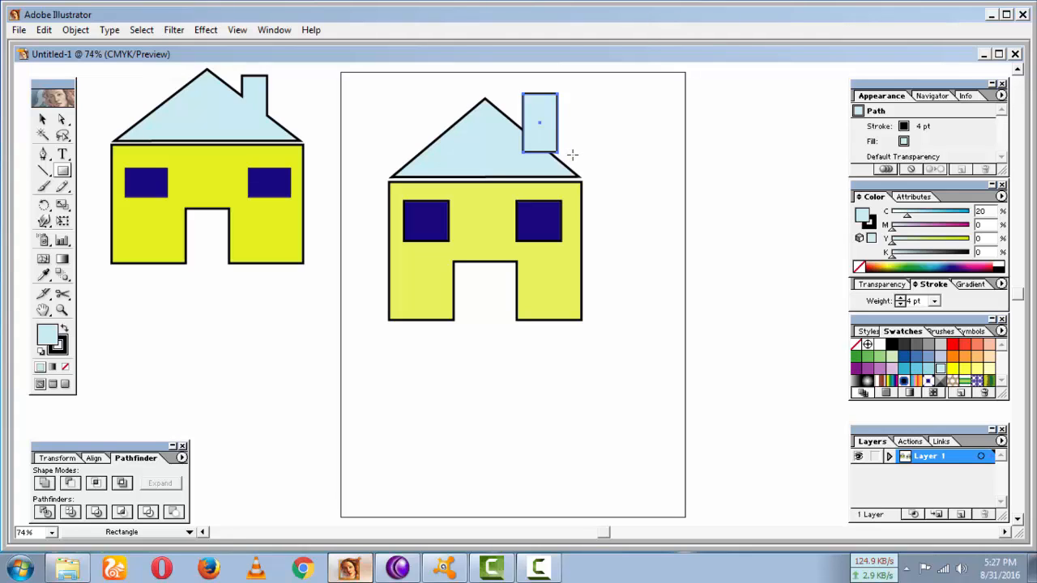
pyautogui.press('Down')
pyautogui.press('Down')
pyautogui.press('Down')
pyautogui.press('Down')
pyautogui.press('Down')
pyautogui.press('Left')
pyautogui.press('Left')
pyautogui.press('Left')
pyautogui.press('Left')
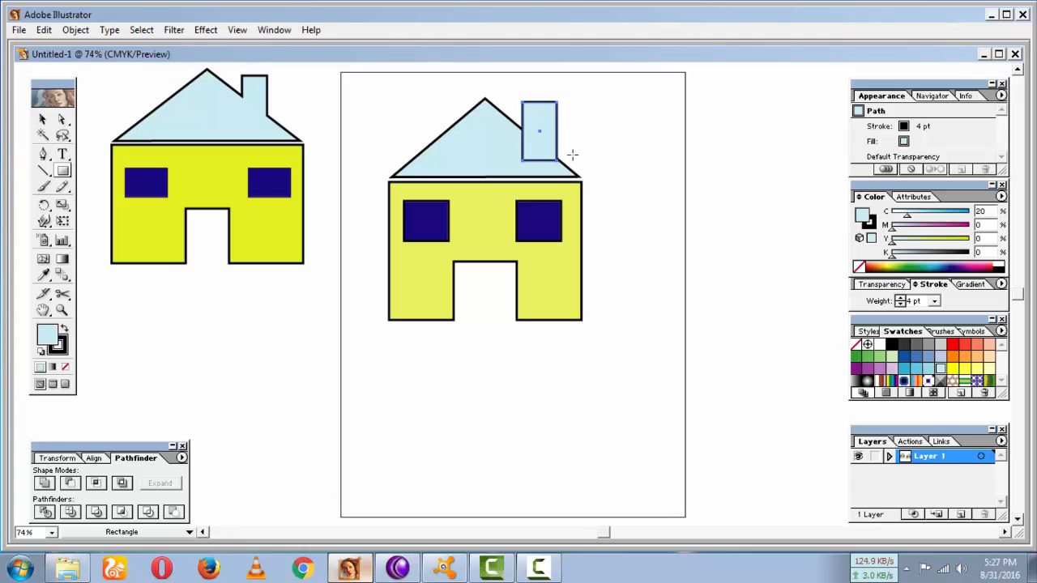
# Step: Fine-tune the chimney rectangle's position on the roof's right slope, ending slightly lower and further left
pyautogui.press('Left')
pyautogui.press('Left')
pyautogui.press('Left')
pyautogui.press('Down')
pyautogui.press('Down')
pyautogui.press('Down')
pyautogui.press('Down')
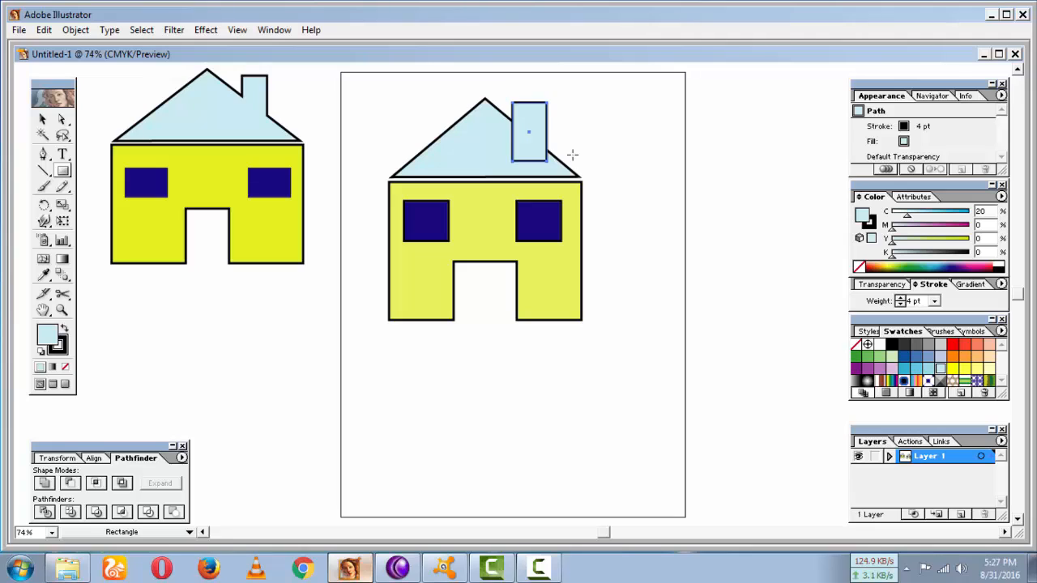
pyautogui.press('Up')
pyautogui.press('Up')
pyautogui.press('Up')
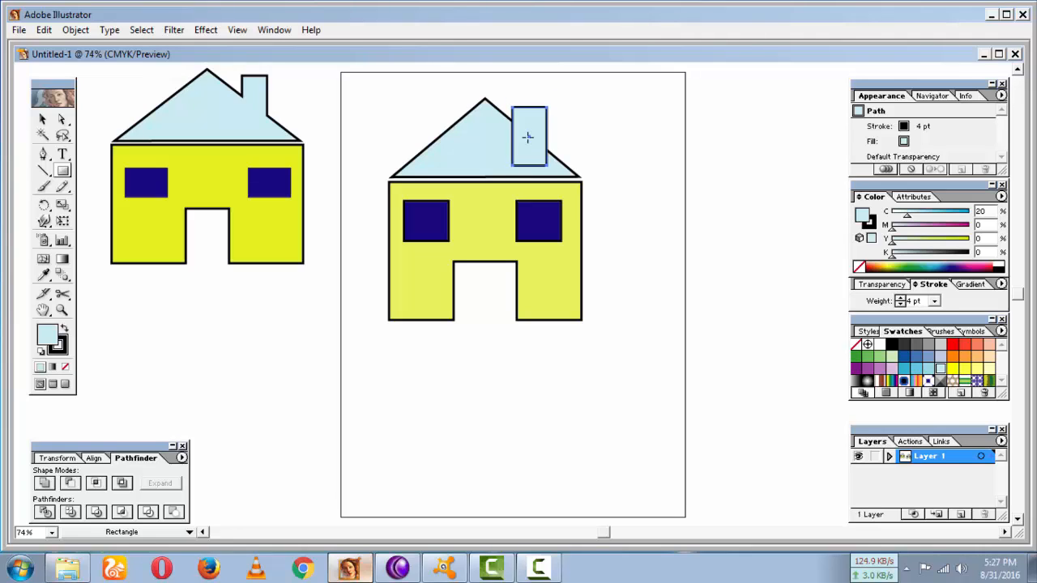
pyautogui.press('Right')
pyautogui.press('Right')
pyautogui.press('Right')
pyautogui.press('Right')
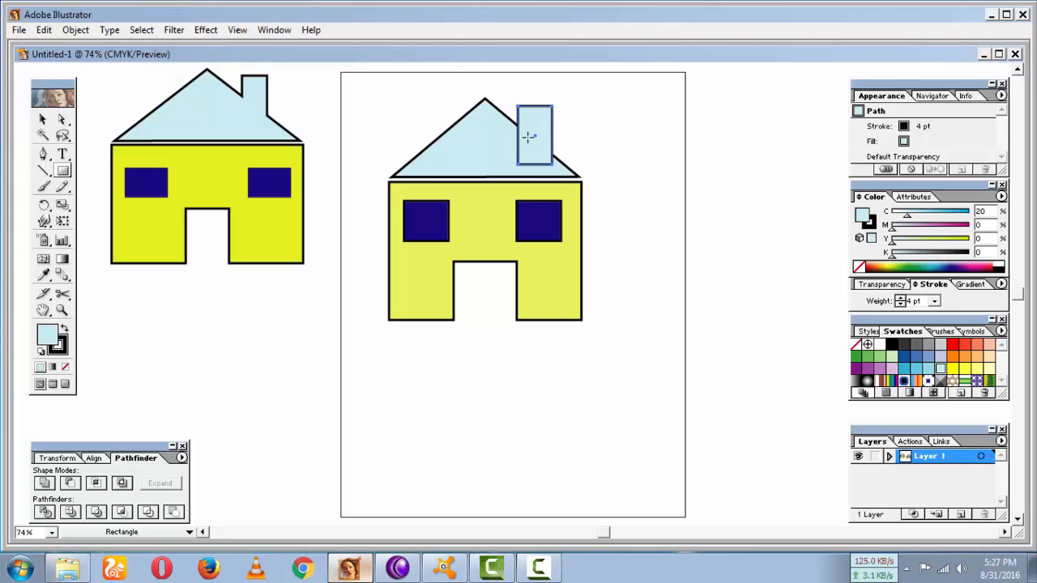
# Step: Narrow the chimney rectangle slightly from its right edge and nudge it a little to the right and down
pyautogui.click(43, 119)
pyautogui.moveTo(555, 139); pyautogui.dragTo(548, 139)
pyautogui.press('Right')
pyautogui.press('Right')
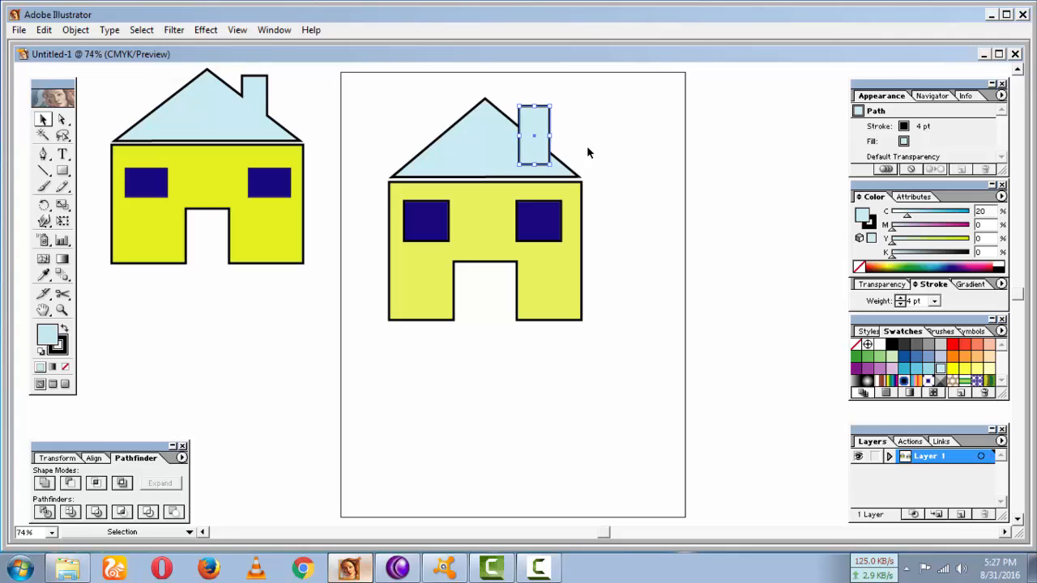
pyautogui.press('Down')
pyautogui.press('Right')
pyautogui.press('Up')
pyautogui.press('Up')
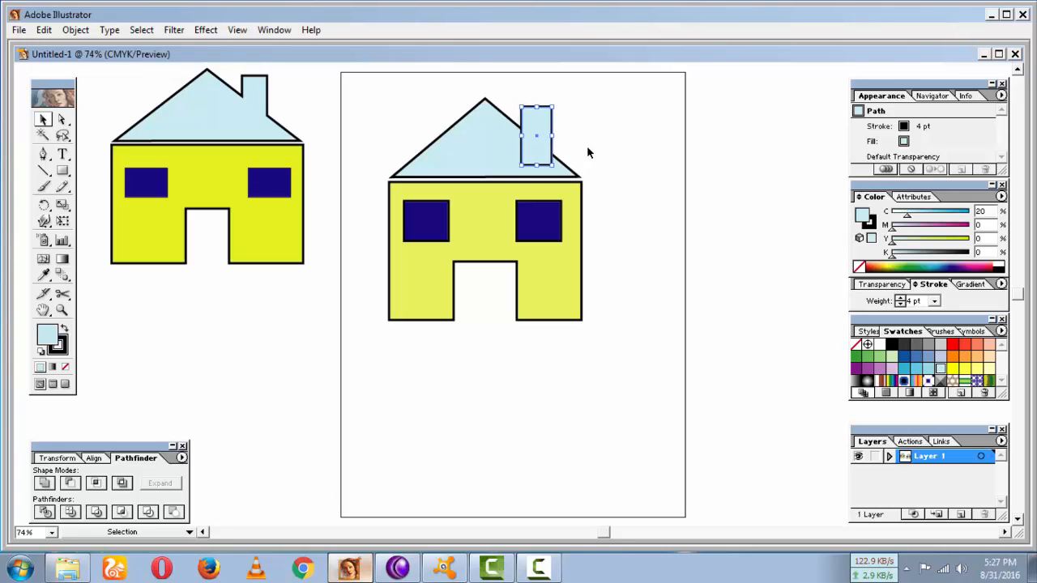
pyautogui.press('Down')
pyautogui.press('Down')
# Step: Unite the roof triangle and the chimney rectangle into a single outlined shape and clear the selection
pyautogui.click(588, 152)
pyautogui.moveTo(421, 99); pyautogui.dragTo(584, 167)
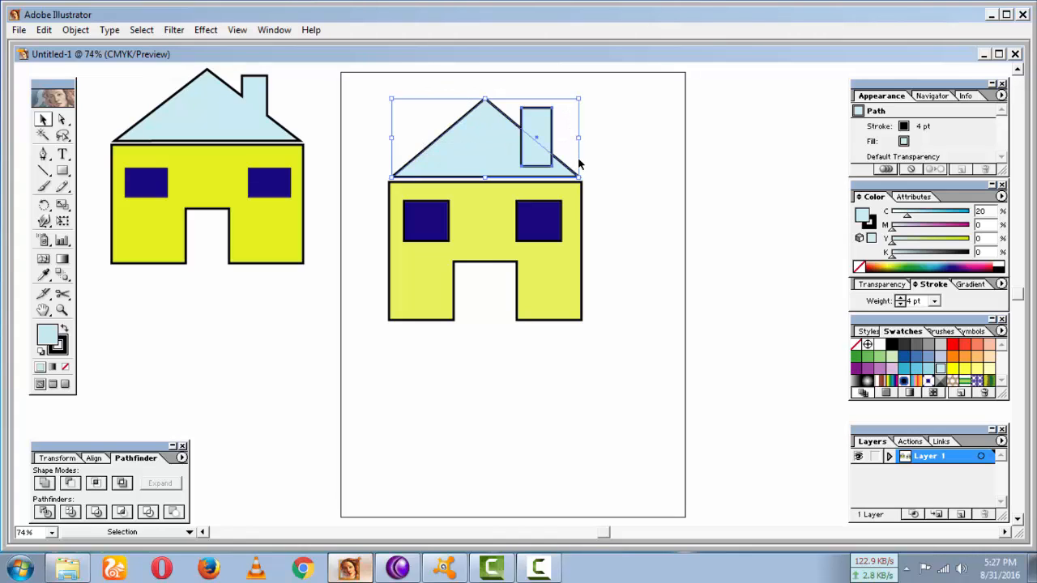
pyautogui.click(43, 484)
pyautogui.click(444, 463)
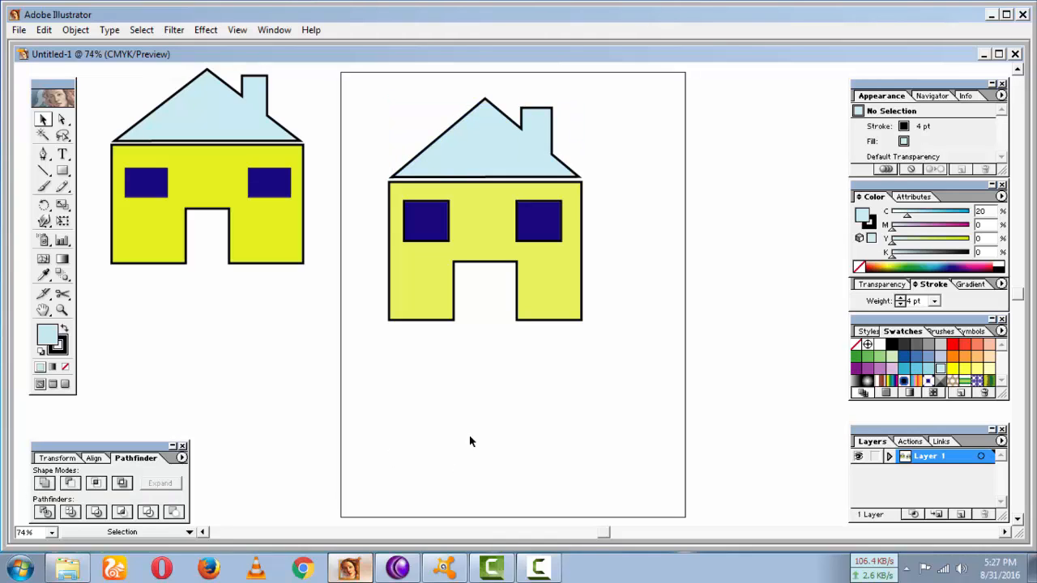